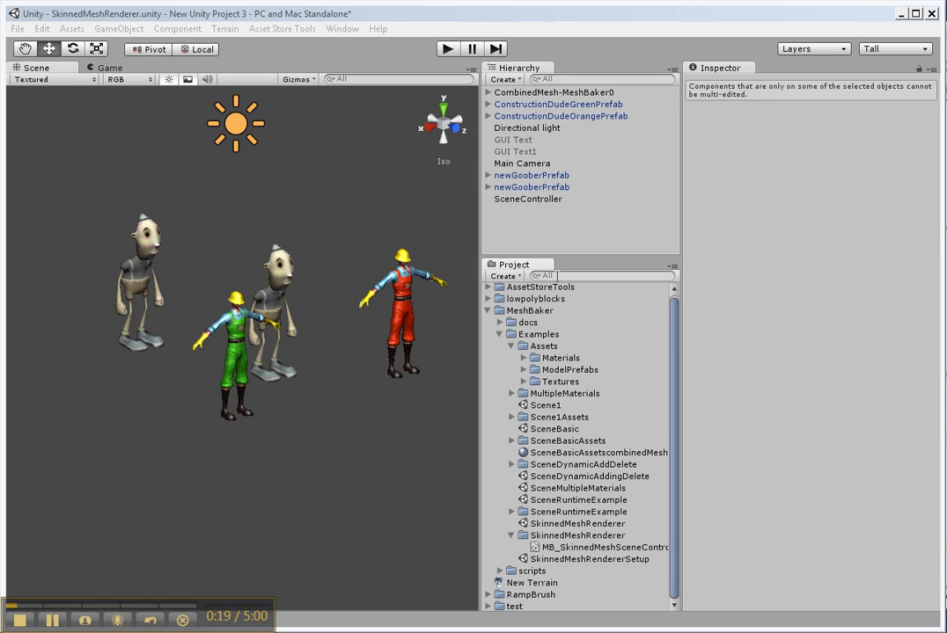
Find the hat, sword and glasses prefabs in the Project panel and add each to the Hierarchy.
click(571, 276)
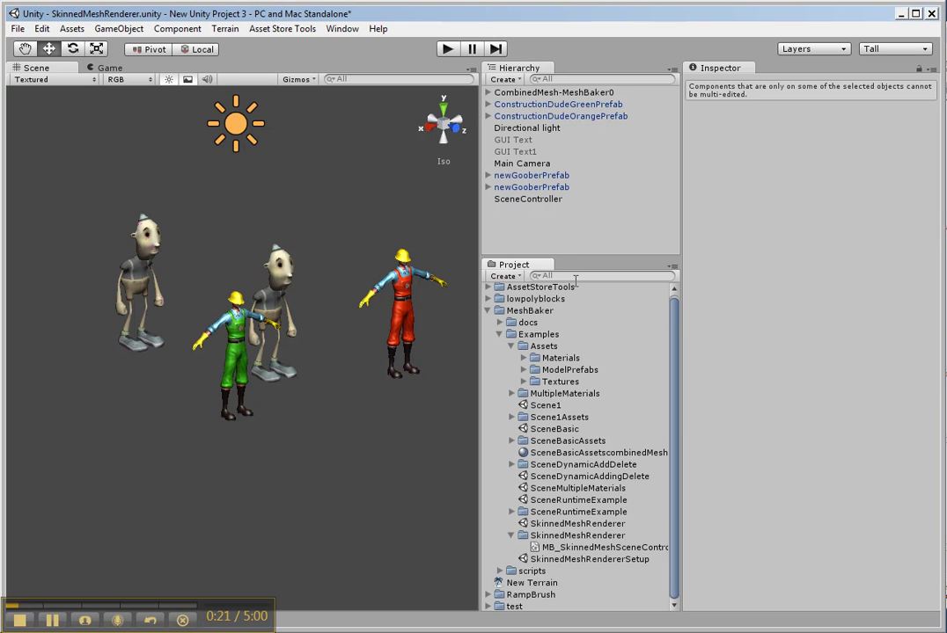
click(575, 278)
text(hat)
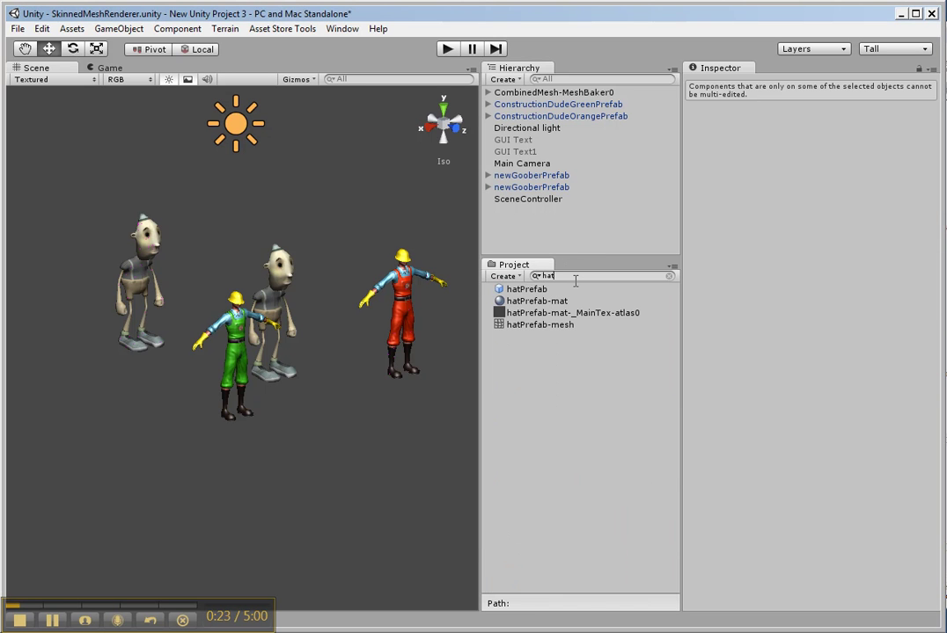
drag(526, 288, 555, 238)
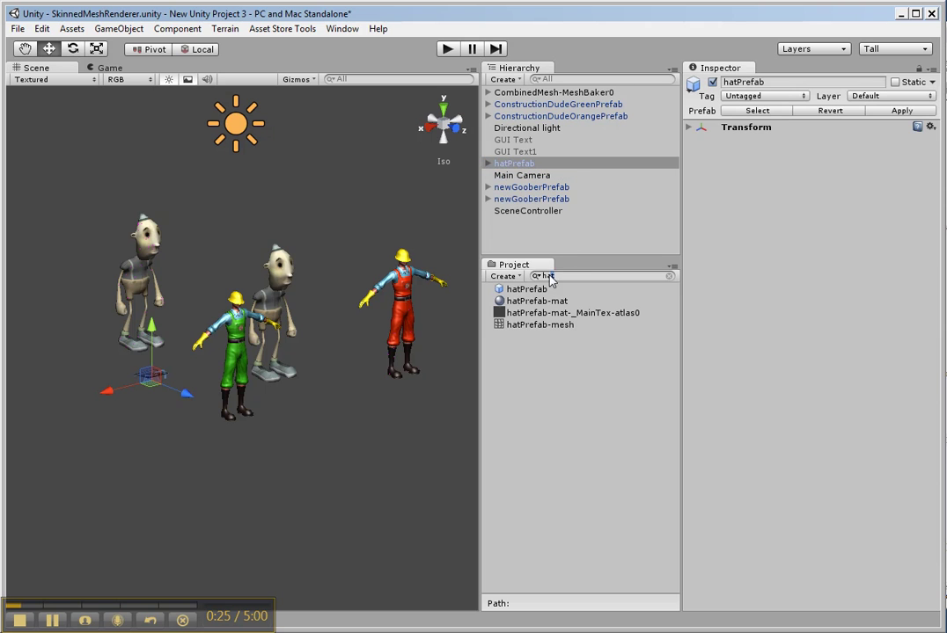
double_click(545, 276)
text(swor)
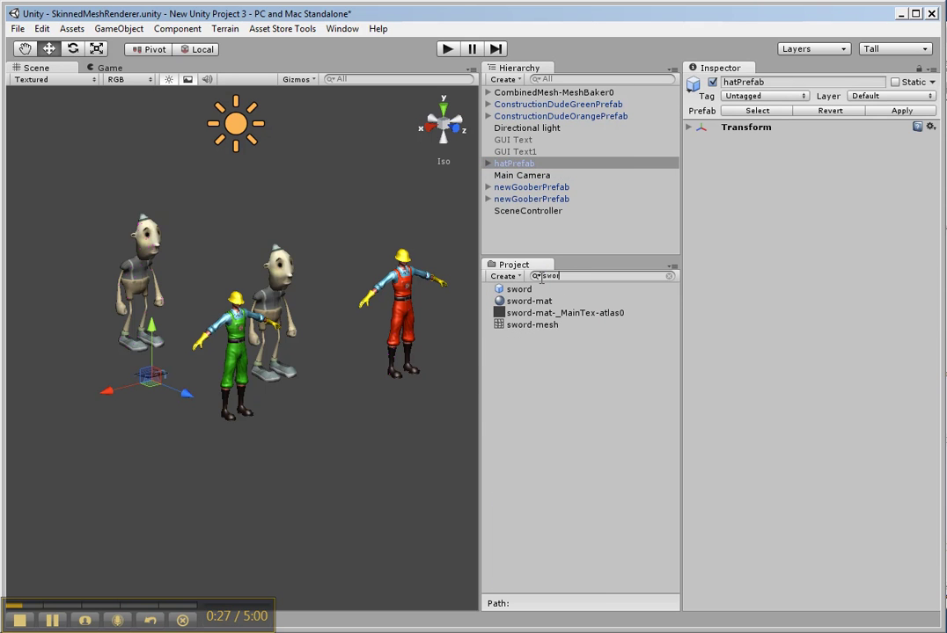
drag(519, 289, 544, 234)
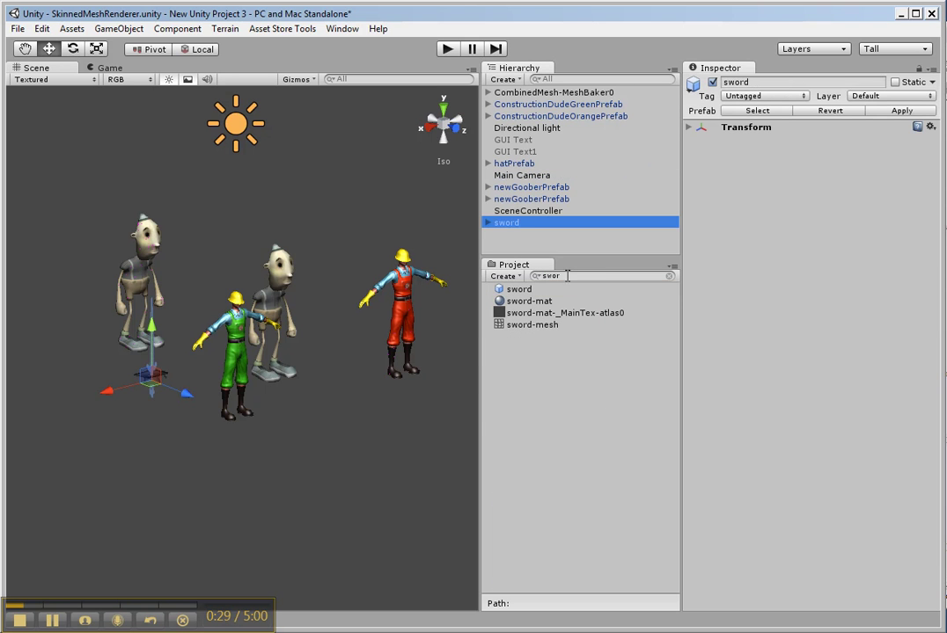
click(537, 277)
text(glas)
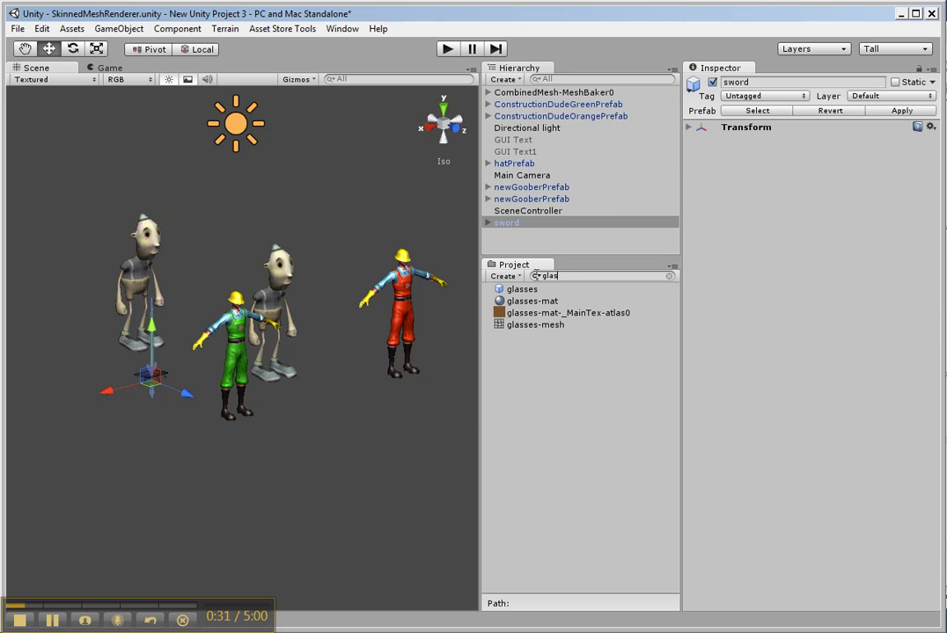
drag(521, 289, 528, 250)
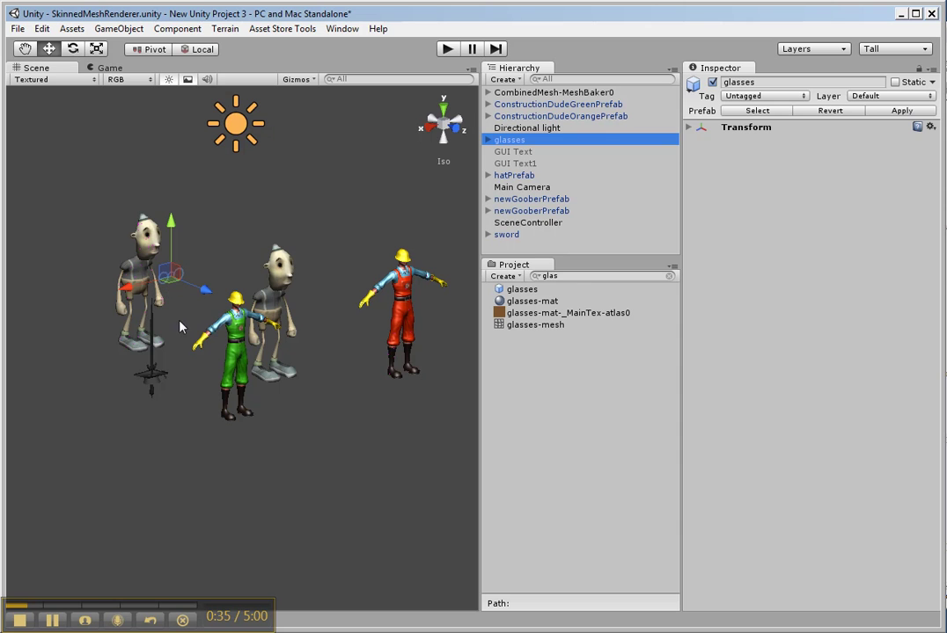
click(234, 243)
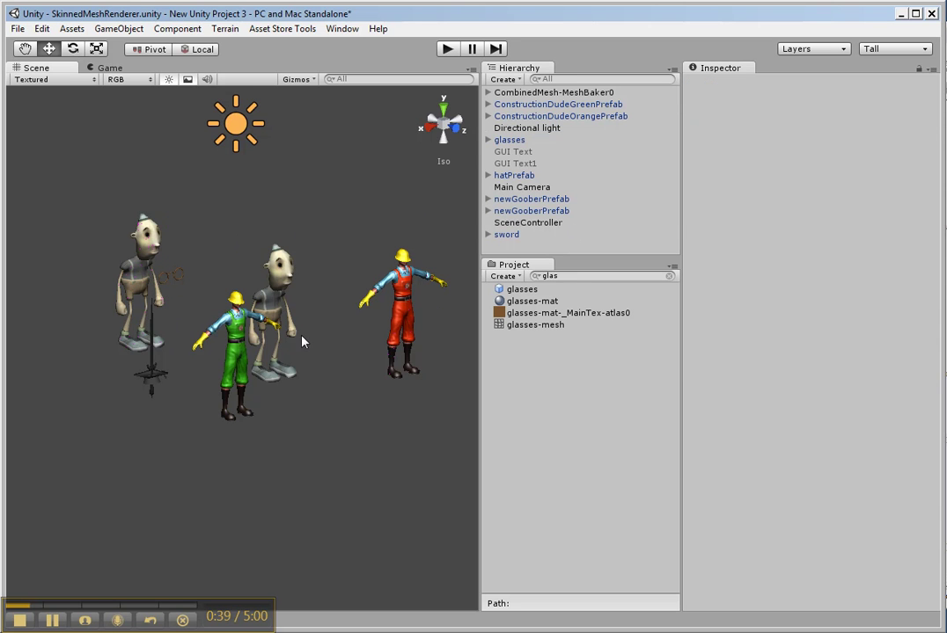
Create a Mesh And Material Baker object via GameObject > Create Other > Mesh Baker.
click(119, 28)
mouse_move(148, 59)
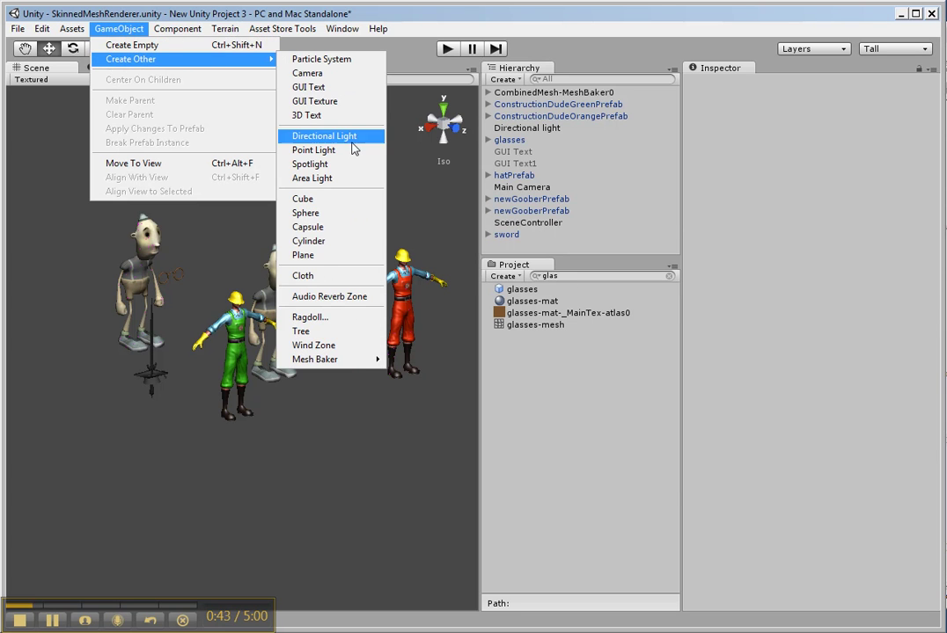
mouse_move(352, 362)
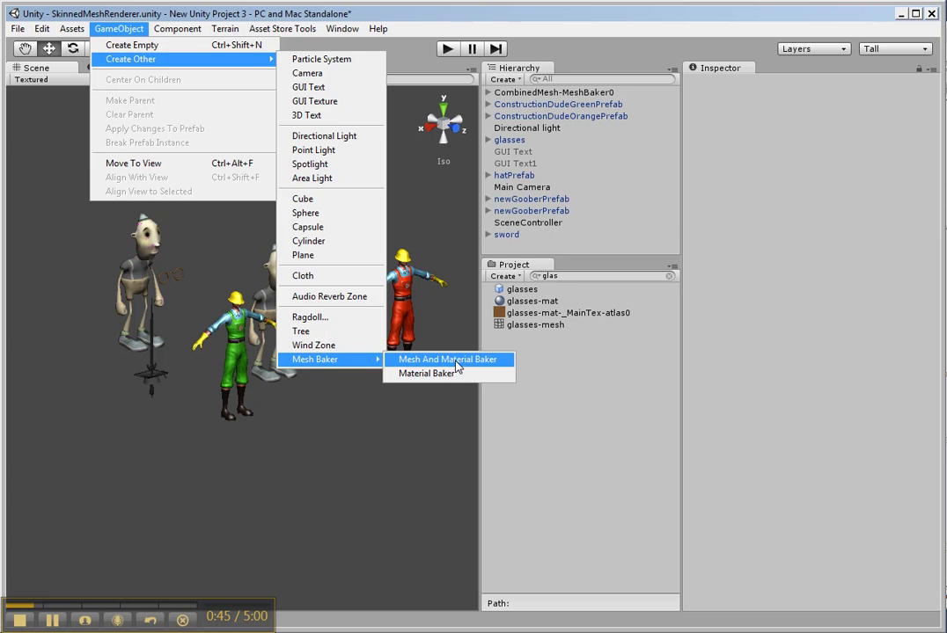
click(389, 361)
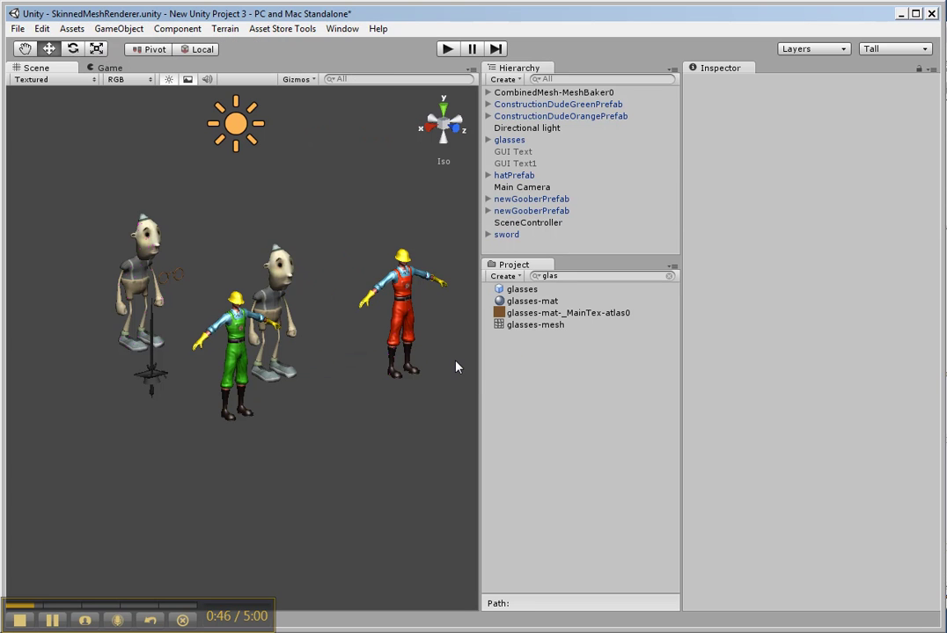
On MeshBaker0, collapse the Mesh Baker, expand the Texture Baker, and start creating empty combined-material assets.
click(534, 198)
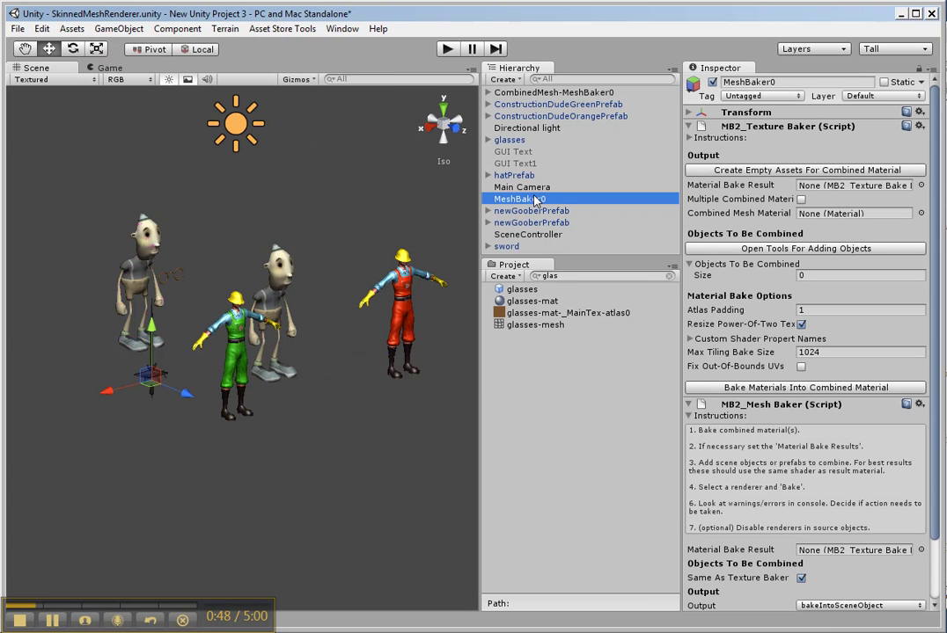
click(689, 126)
click(701, 139)
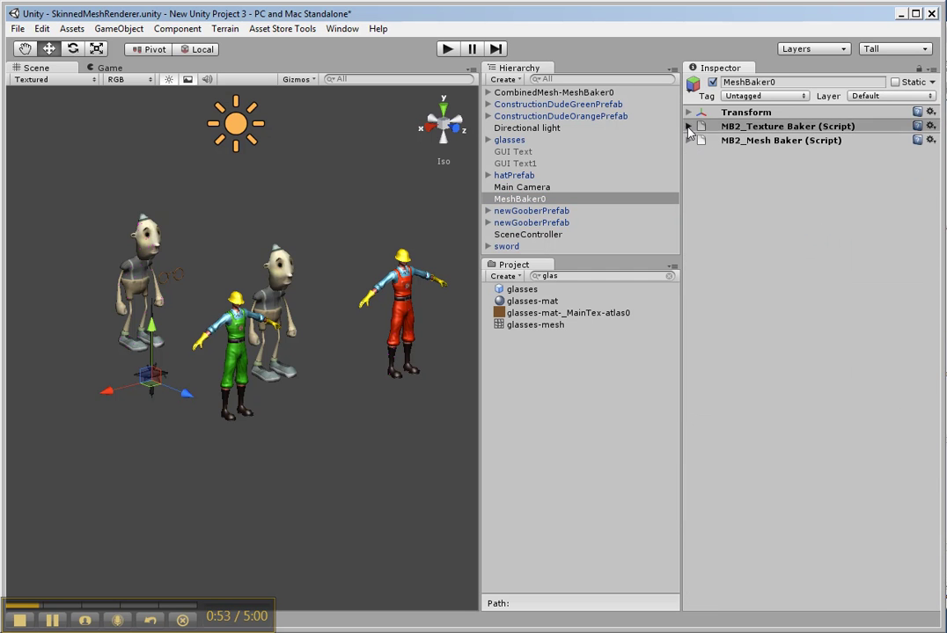
click(711, 127)
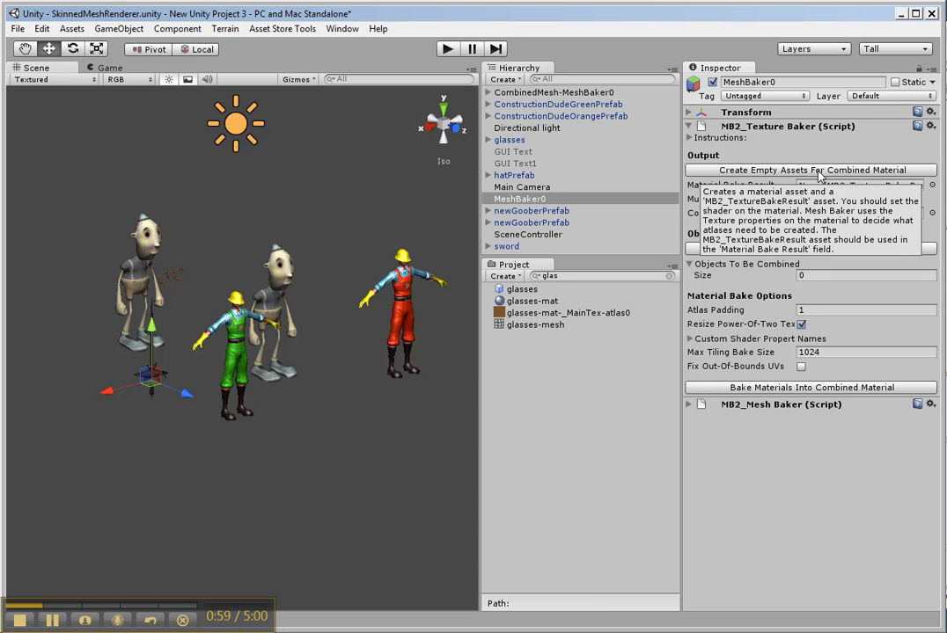
click(817, 171)
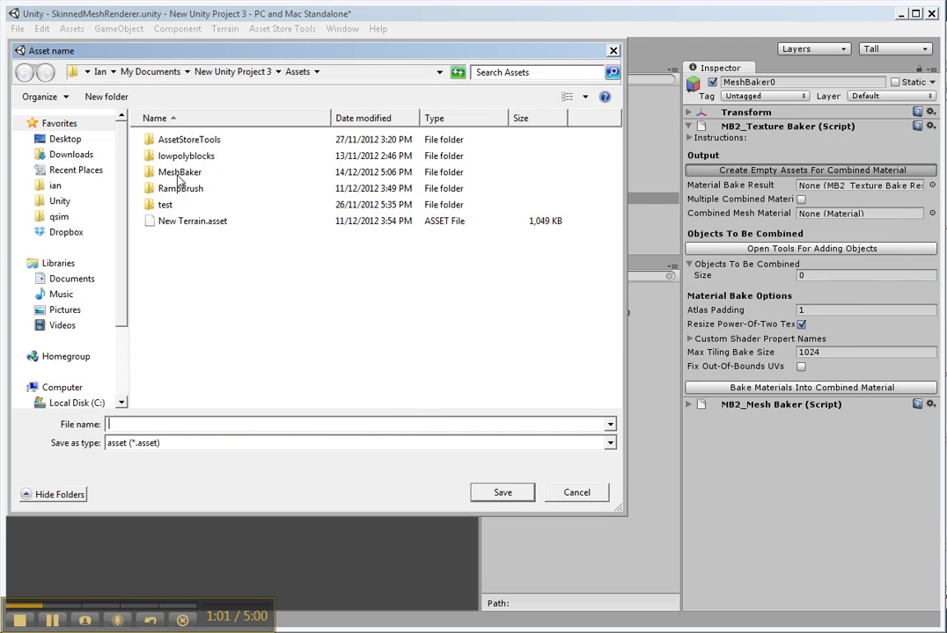
Save the empty assets as 'combinedMaterial' in MeshBaker/Examples/SkinnedMeshRenderer.
double_click(179, 174)
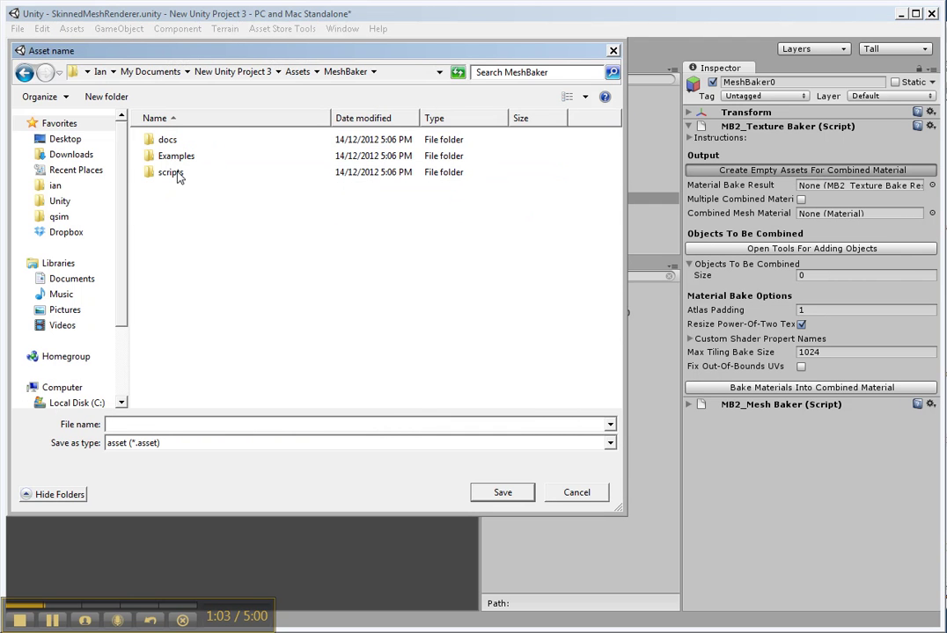
double_click(180, 159)
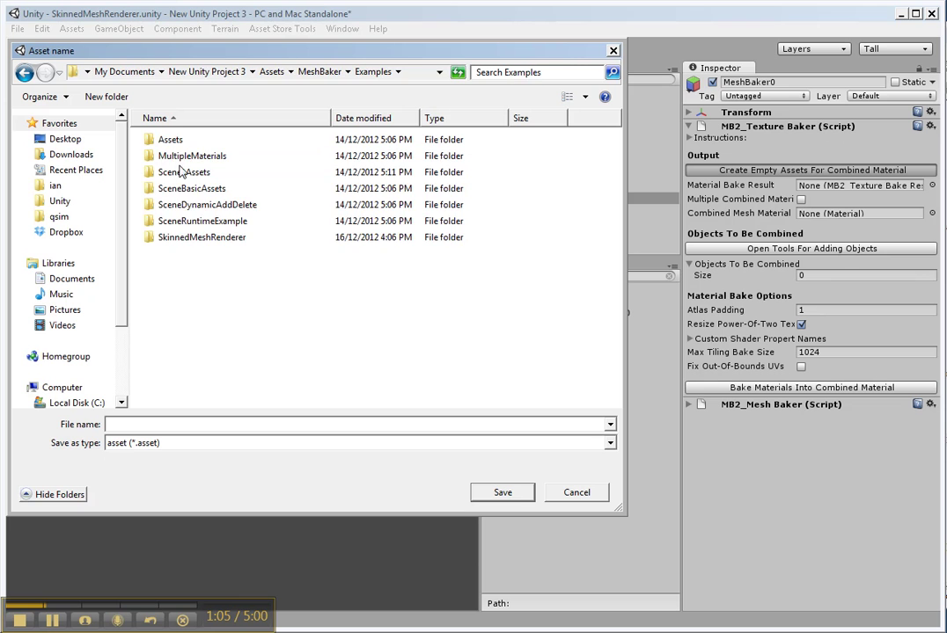
double_click(204, 240)
click(230, 424)
text(c)
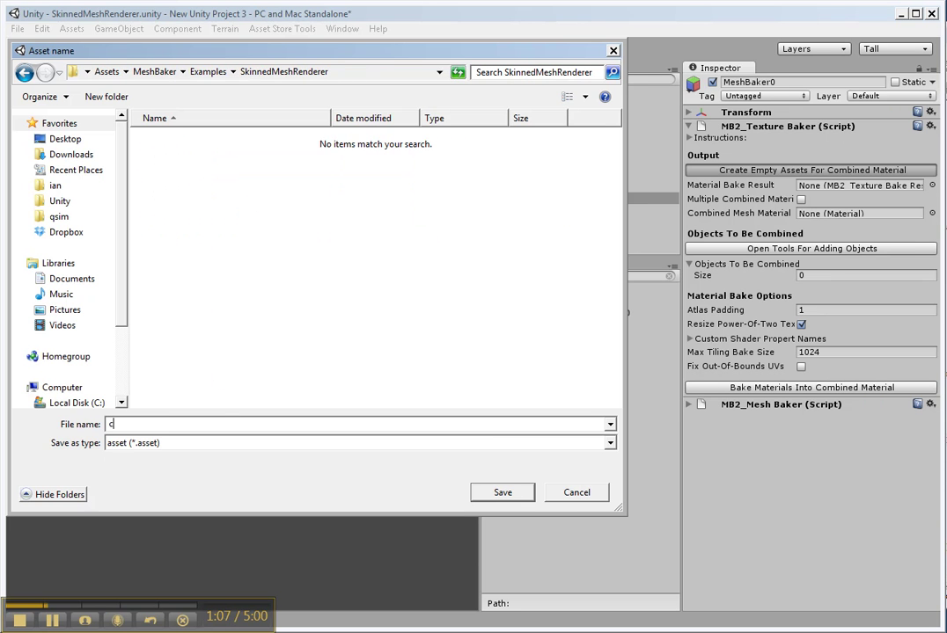
text(ombinedMaterial)
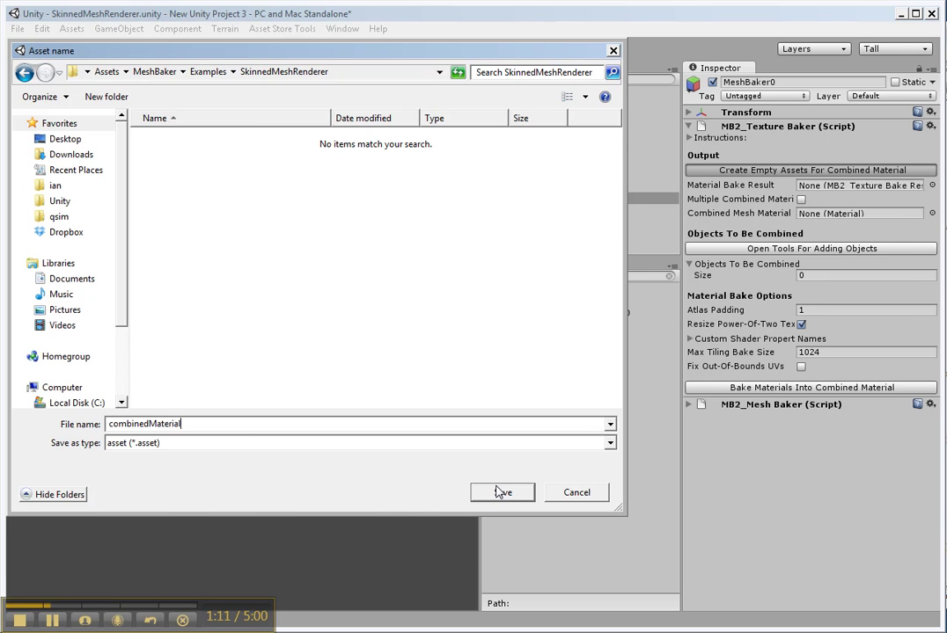
click(502, 492)
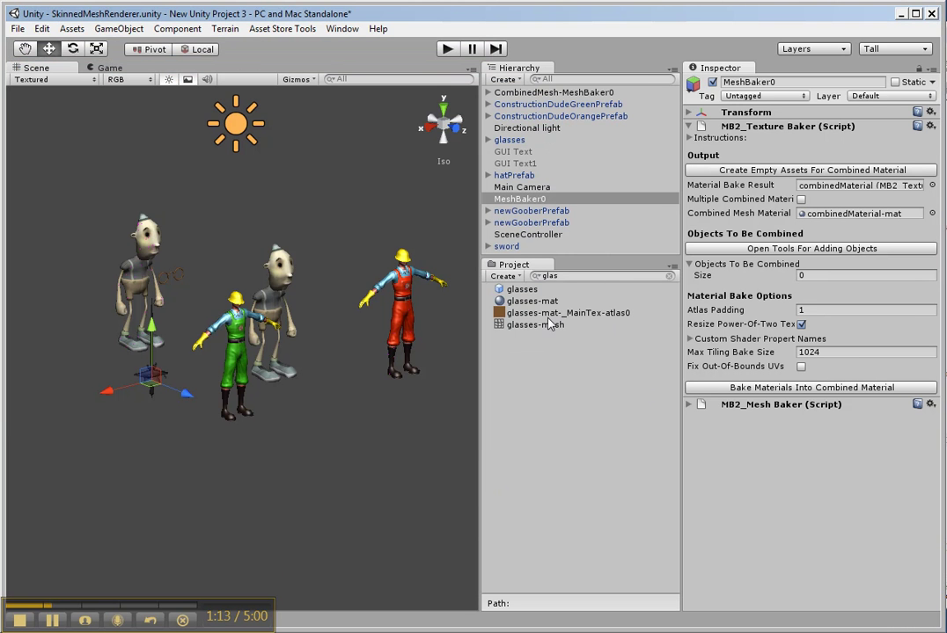
Inspect the new combinedMaterial and combinedMaterial-mat assets, then reselect MeshBaker0.
click(669, 276)
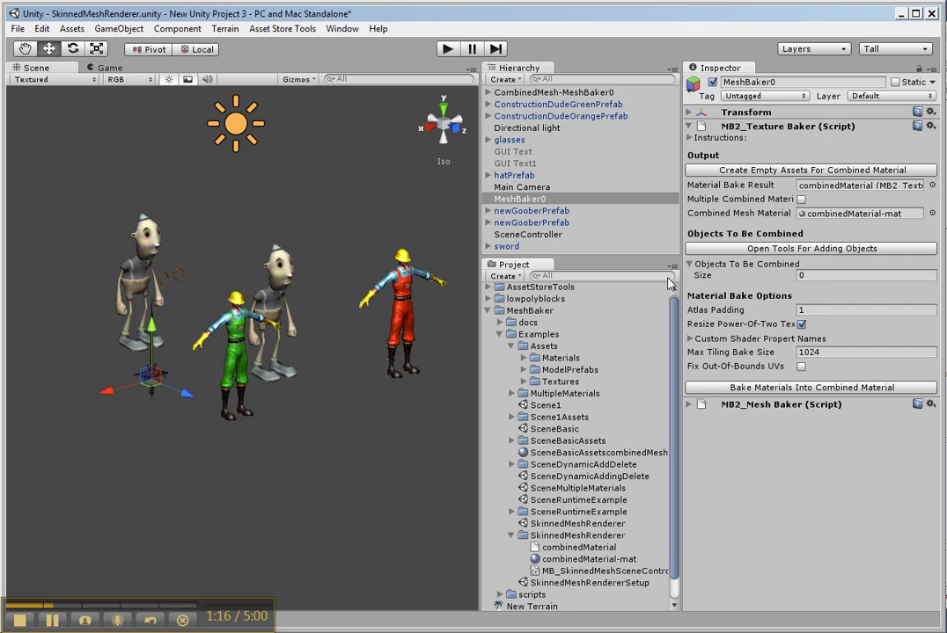
click(589, 551)
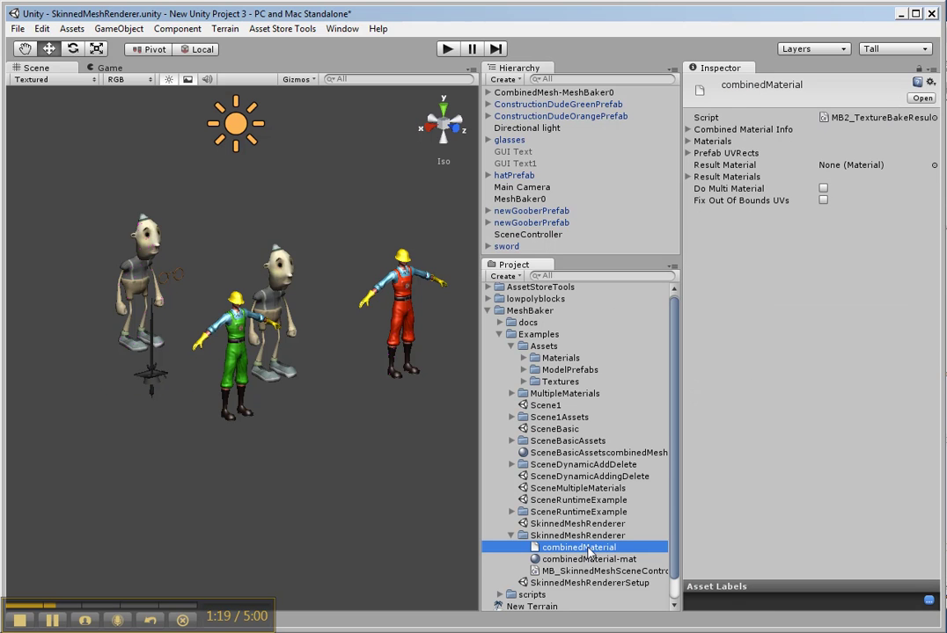
click(585, 559)
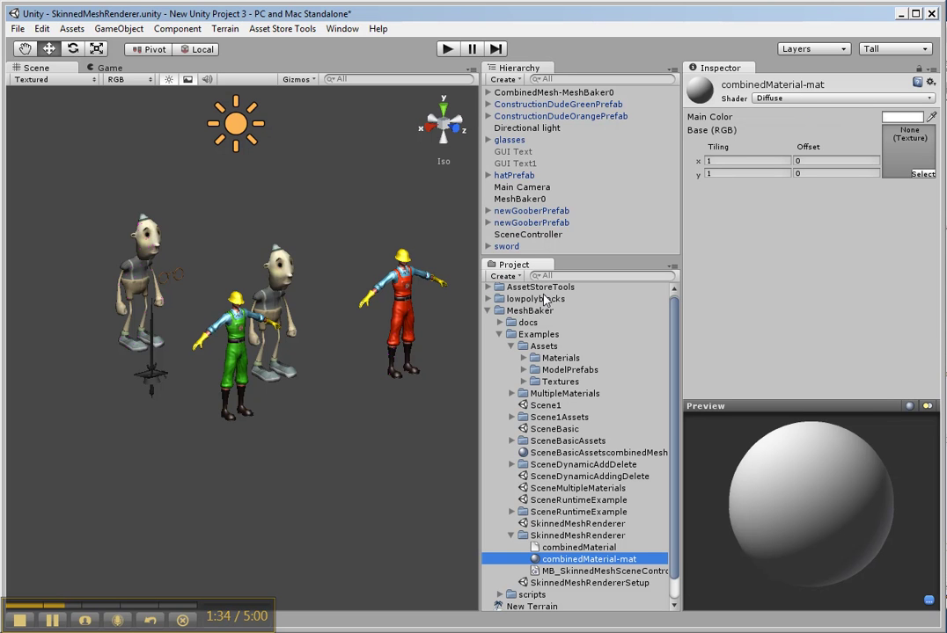
click(534, 199)
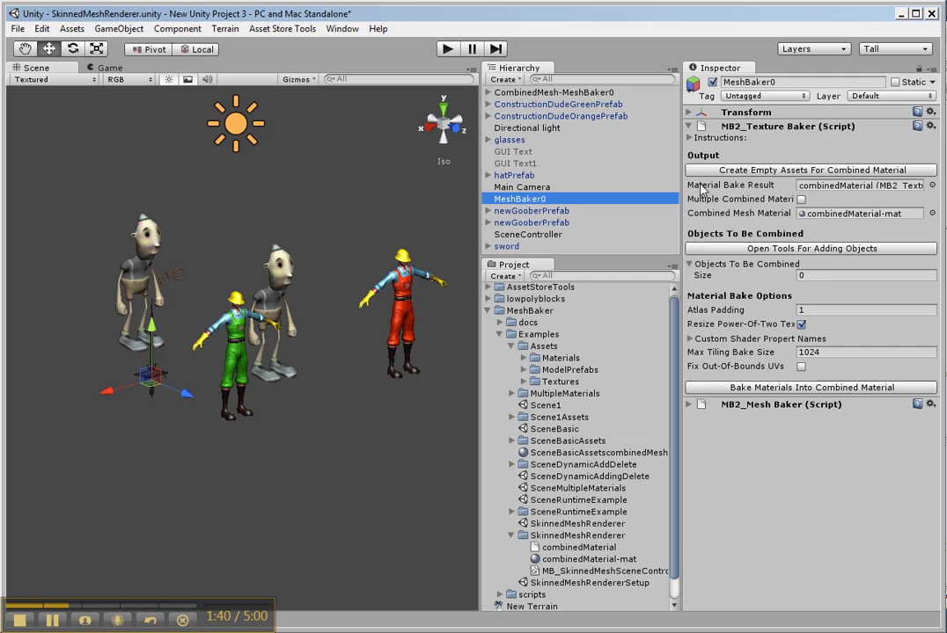
mouse_move(717, 192)
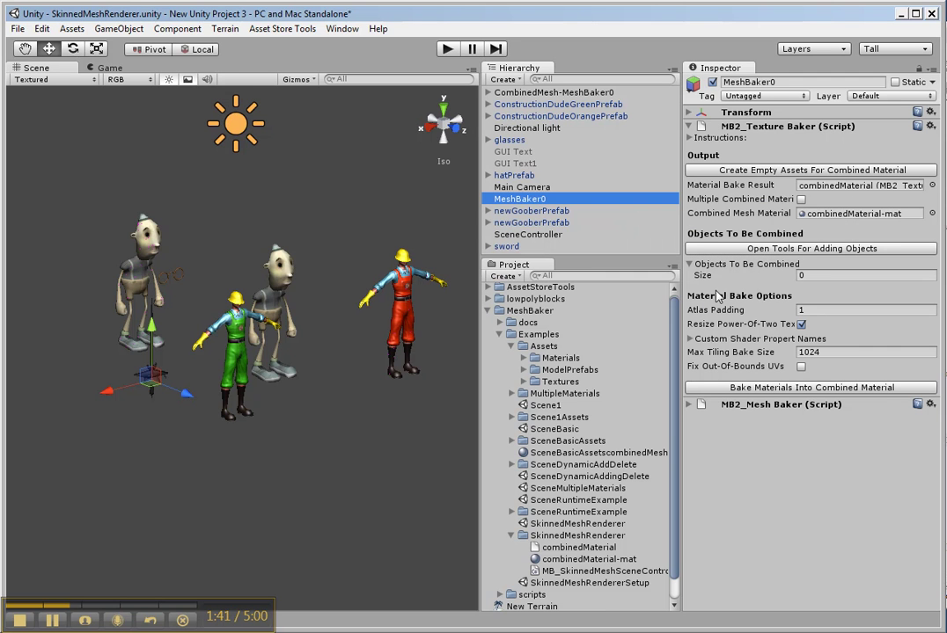
Delete the old CombinedMesh-MeshBaker0 object from the Hierarchy.
click(833, 249)
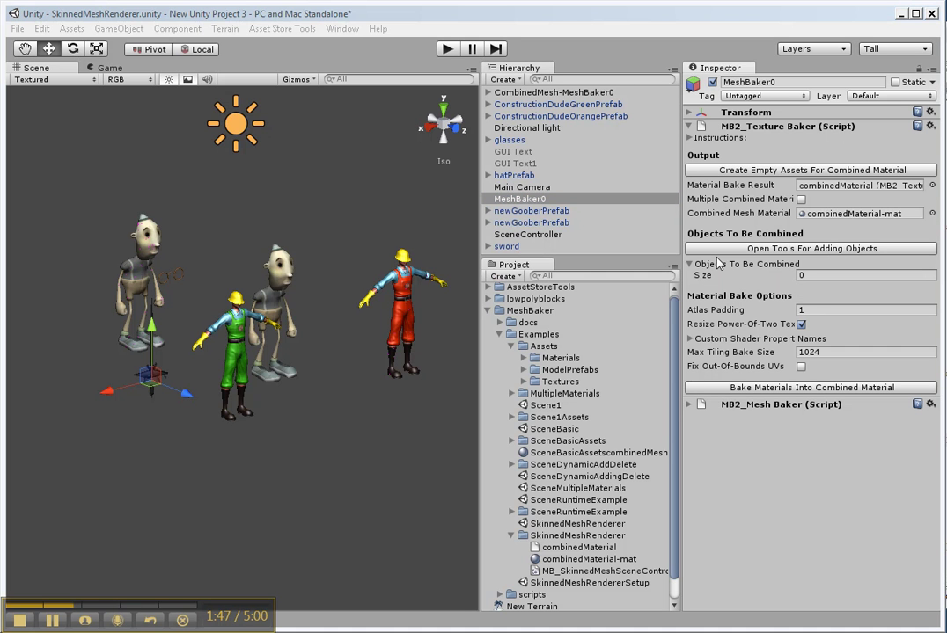
click(554, 92)
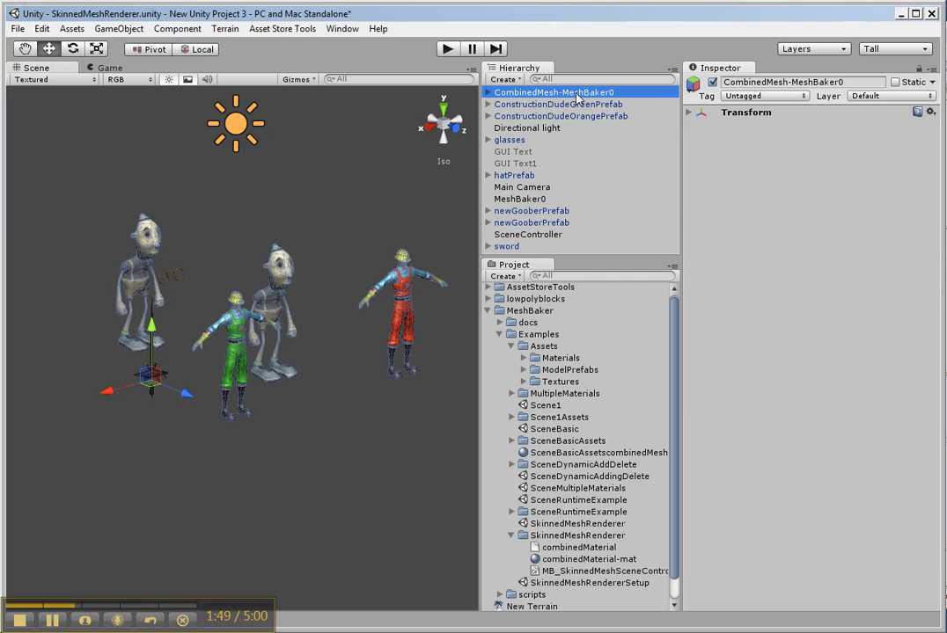
click(574, 105)
shift+click(568, 116)
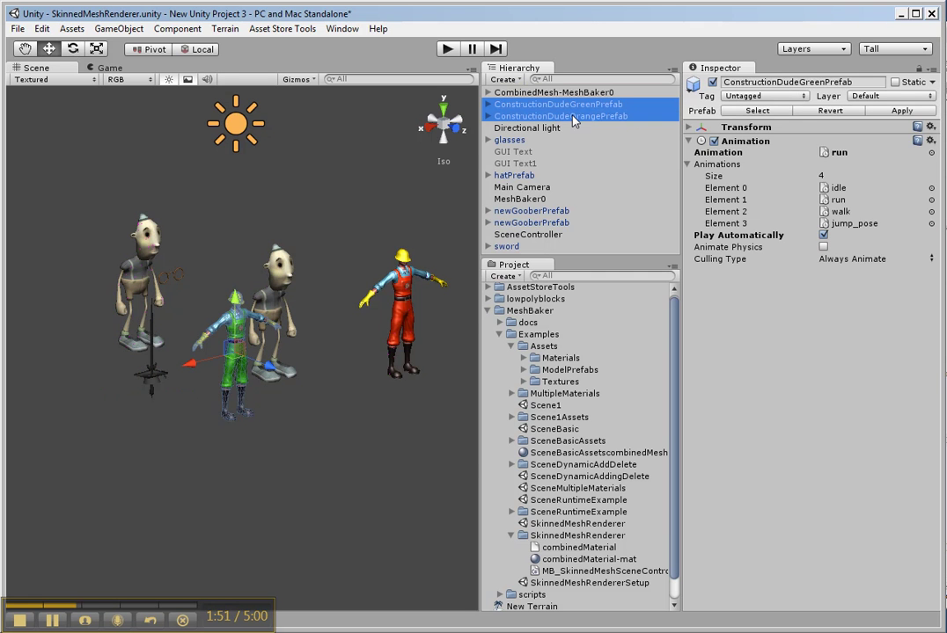
right_click(572, 94)
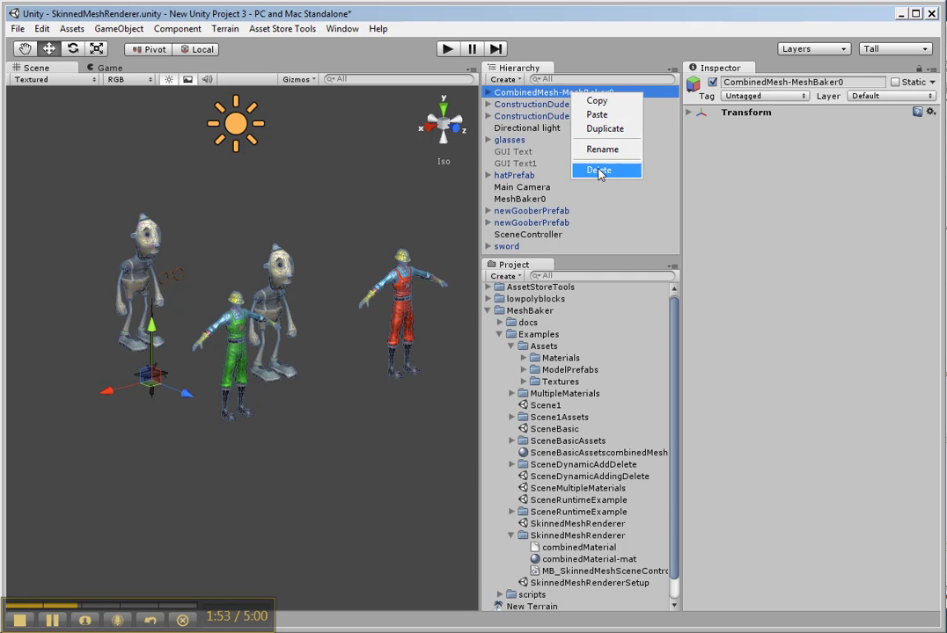
click(603, 170)
Select both construction dudes, glasses, hatPrefab, both goobers and the sword to add to the baker.
click(552, 93)
ctrl+click(545, 103)
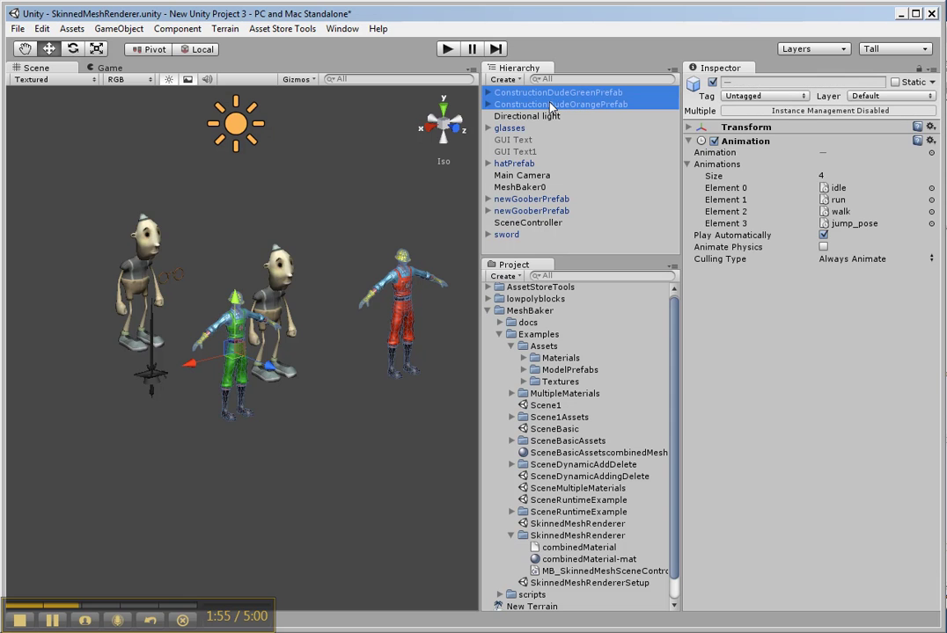
ctrl+click(510, 129)
ctrl+click(517, 164)
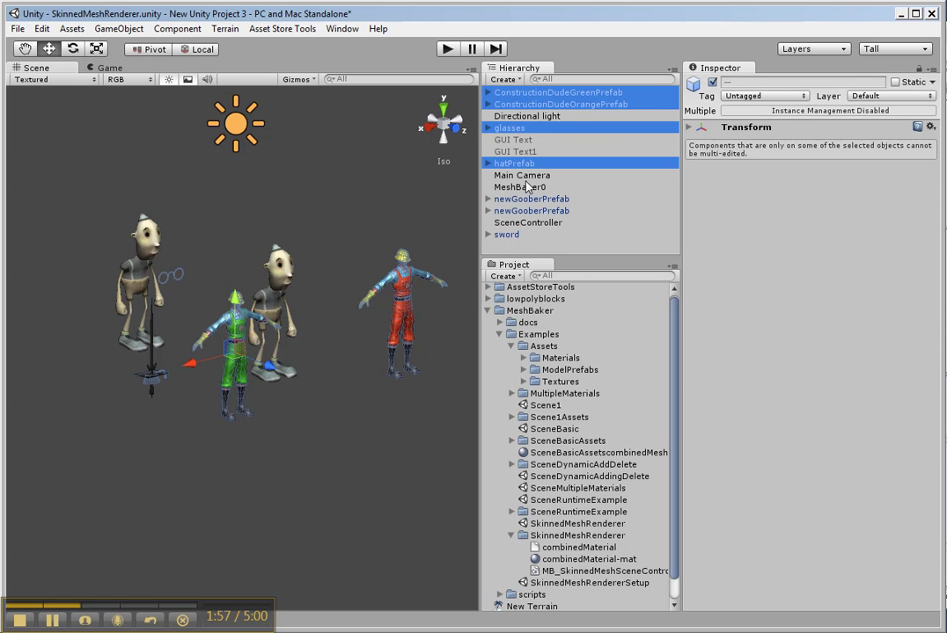
ctrl+click(530, 199)
ctrl+click(527, 211)
ctrl+click(517, 236)
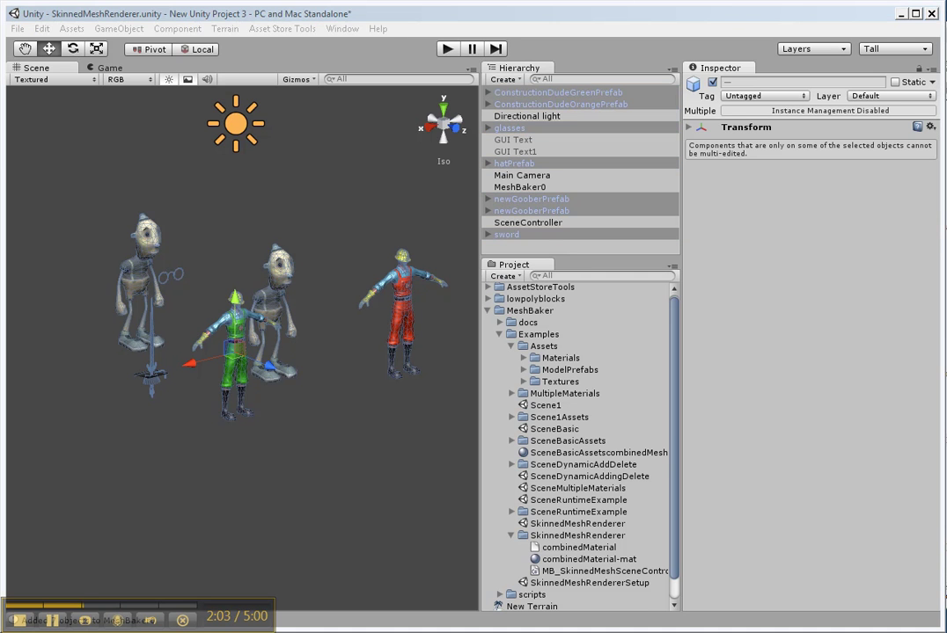
Bake the seven objects' materials into combinedMaterial and preview the resulting 1024x512 atlas.
click(528, 188)
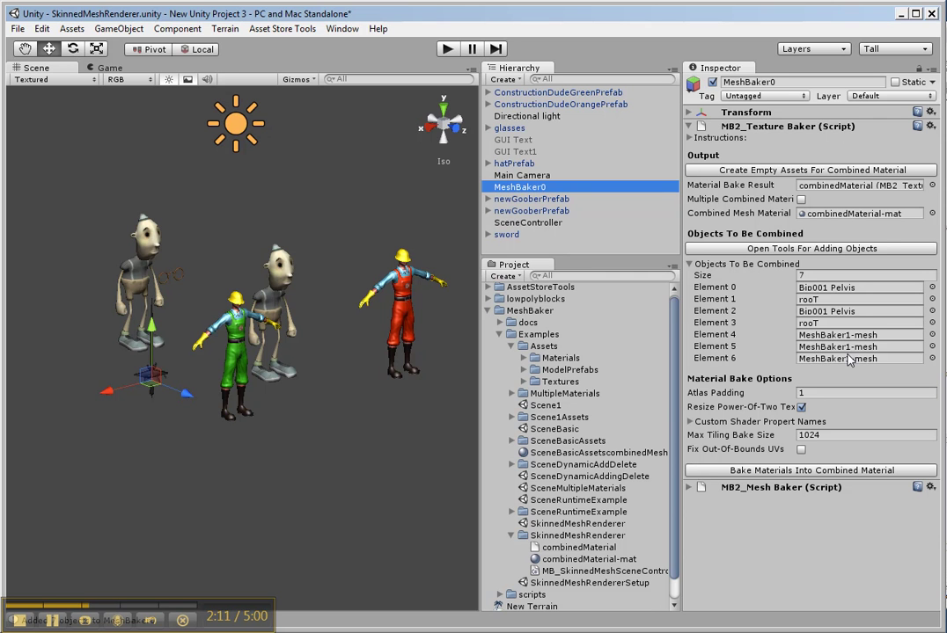
click(803, 470)
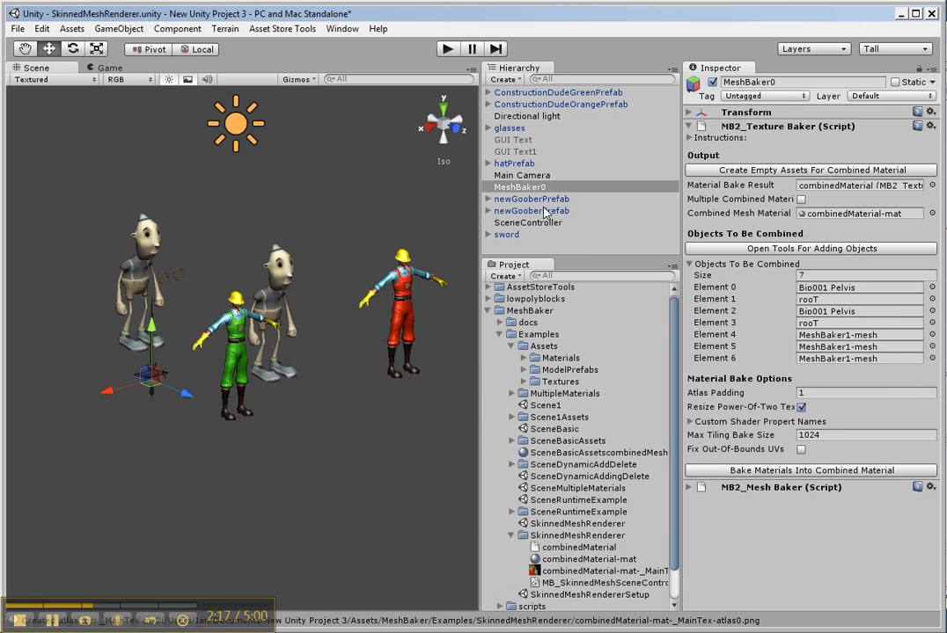
click(545, 571)
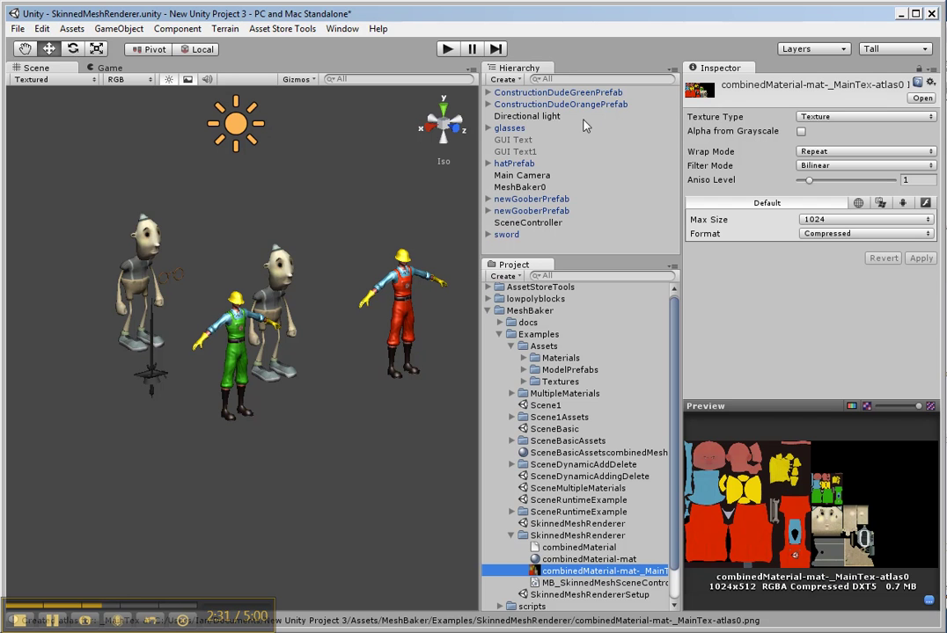
click(536, 187)
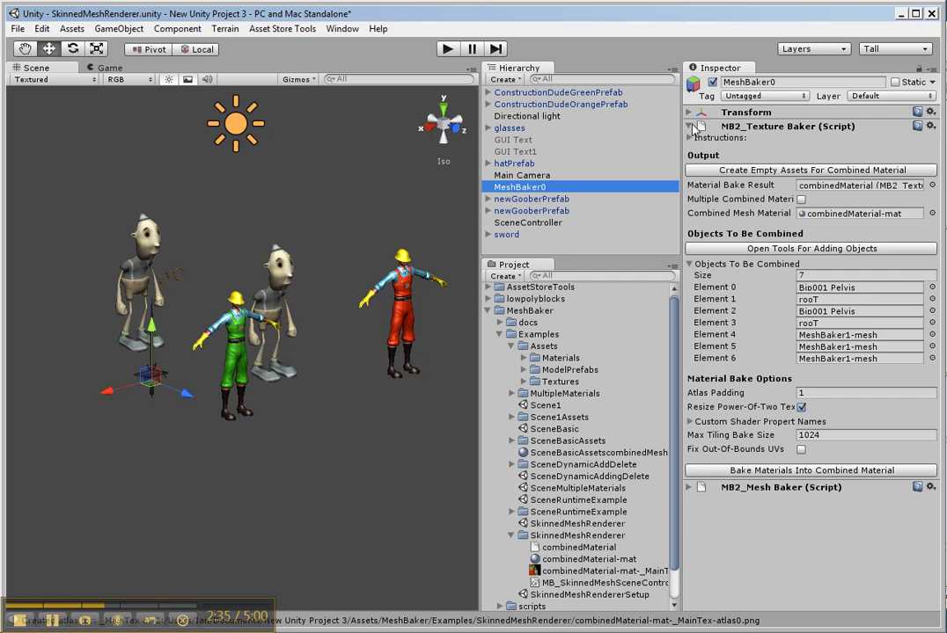
Switch MeshBaker0 to its Mesh Baker settings and delete the glasses object.
click(689, 126)
click(689, 140)
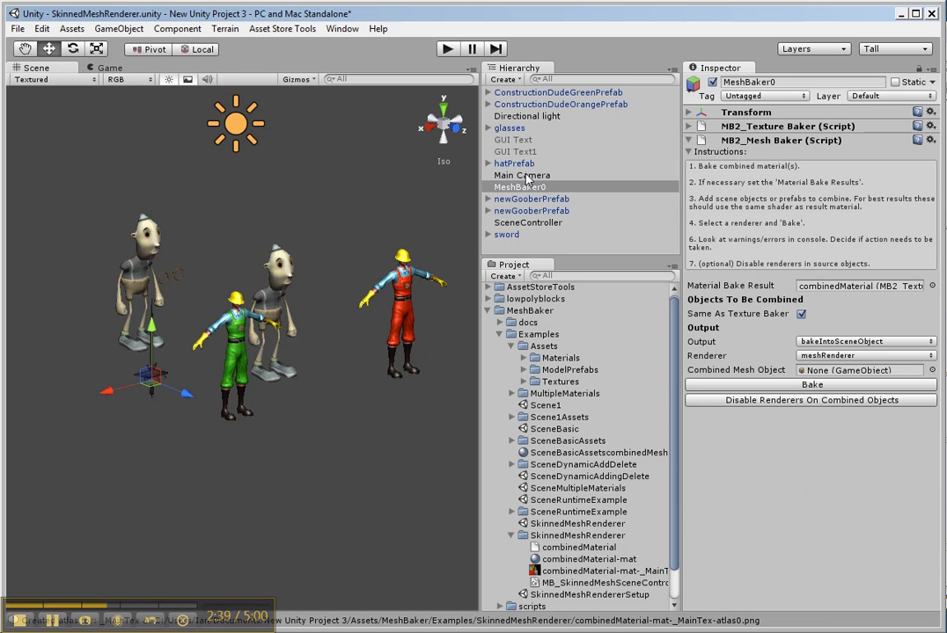
click(519, 132)
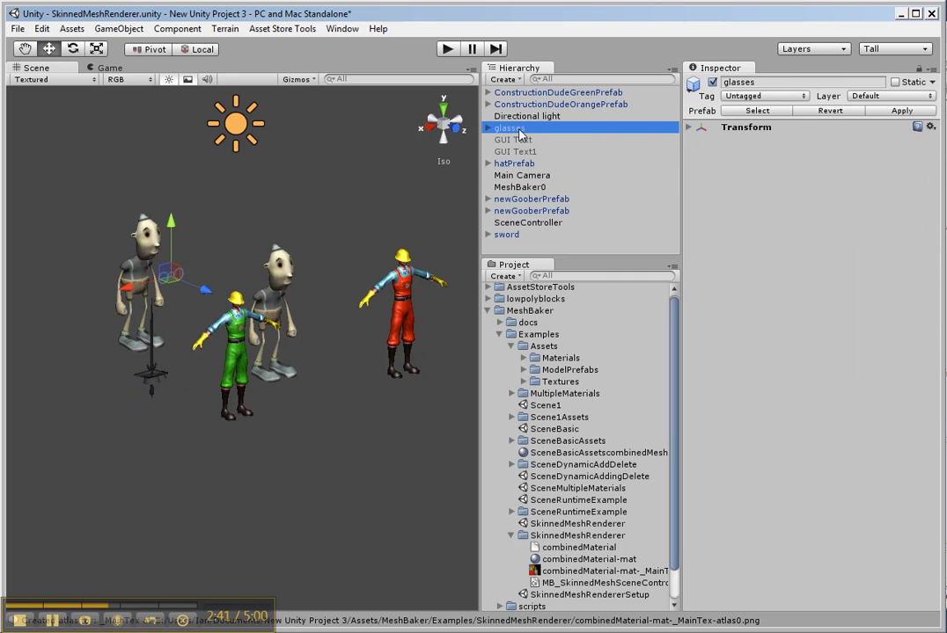
right_click(519, 132)
click(529, 204)
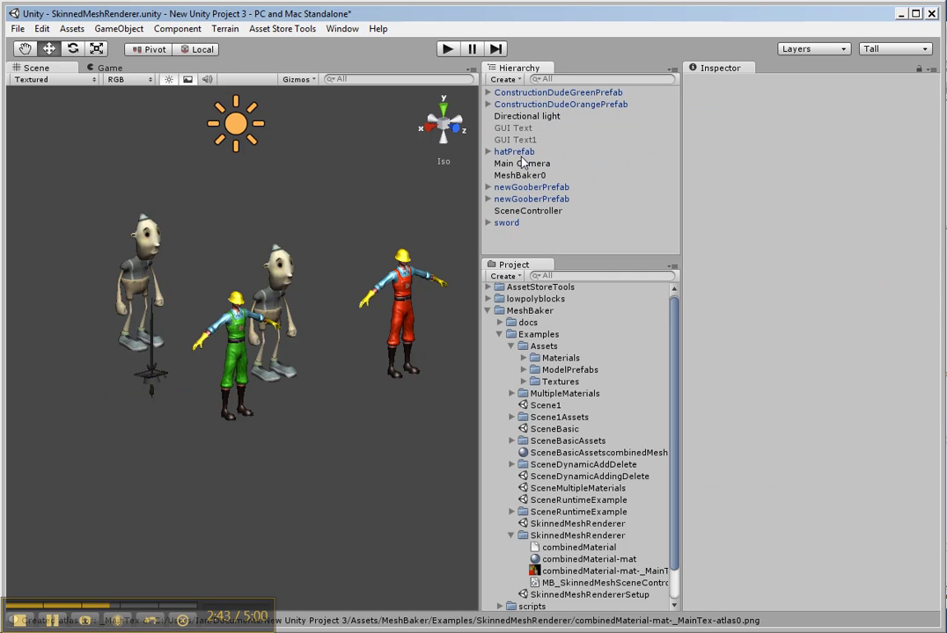
Delete hatPrefab and the sword from the scene.
click(521, 154)
right_click(528, 155)
click(550, 228)
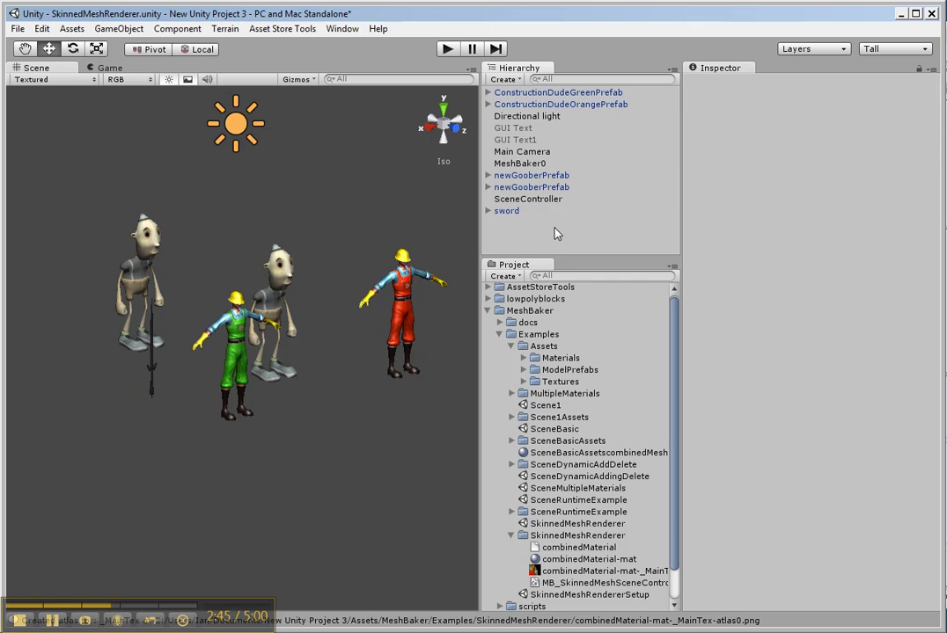
click(510, 211)
right_click(513, 212)
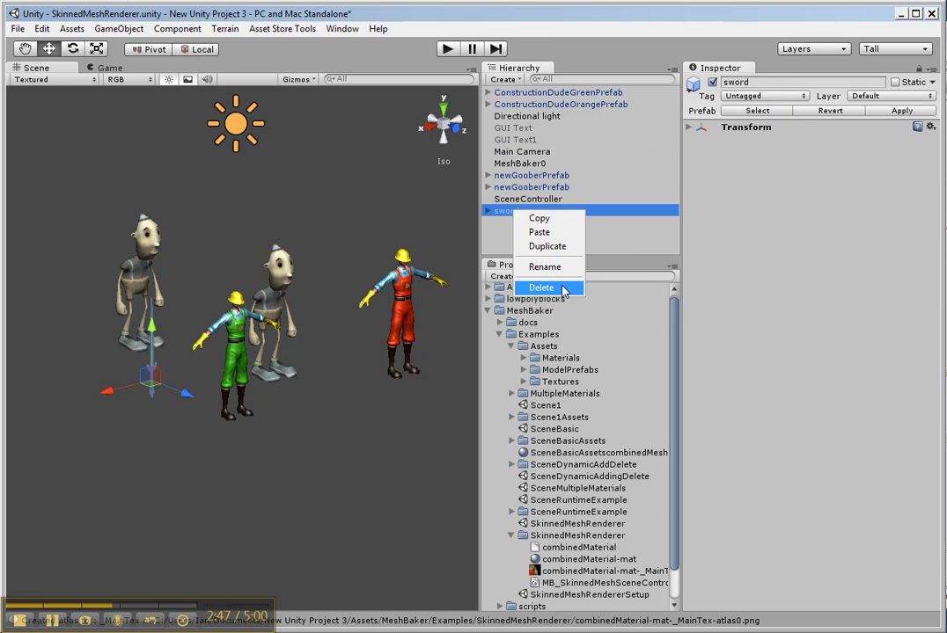
click(542, 288)
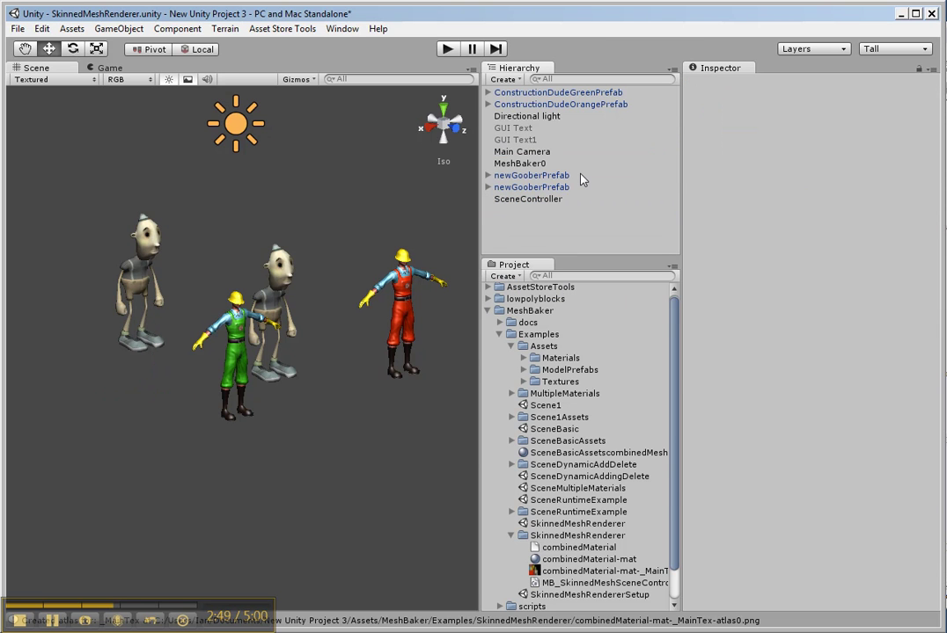
click(539, 164)
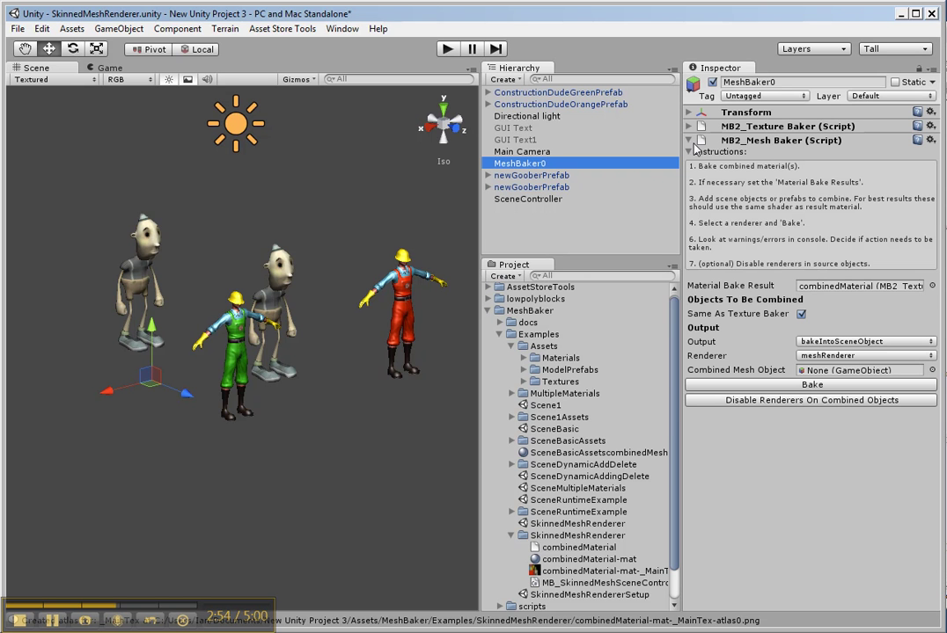
Make the Mesh Baker use a custom object list with 4 elements.
click(745, 151)
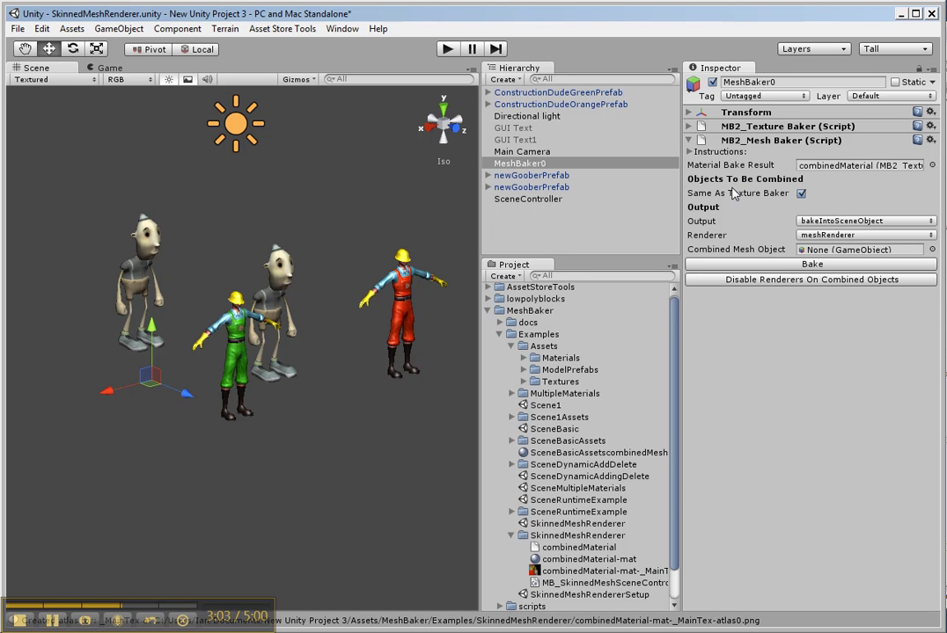
click(801, 194)
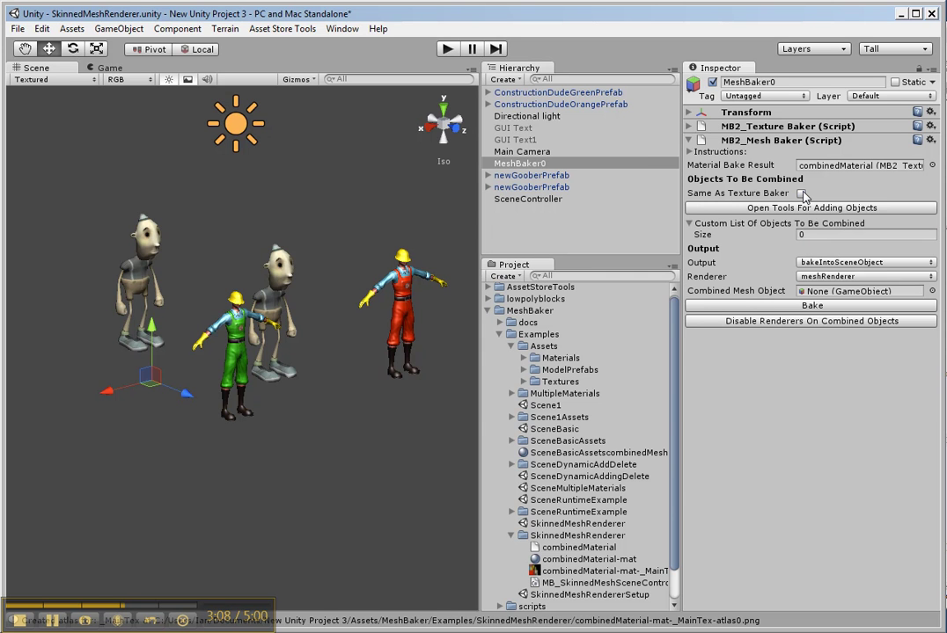
click(800, 234)
text(4)
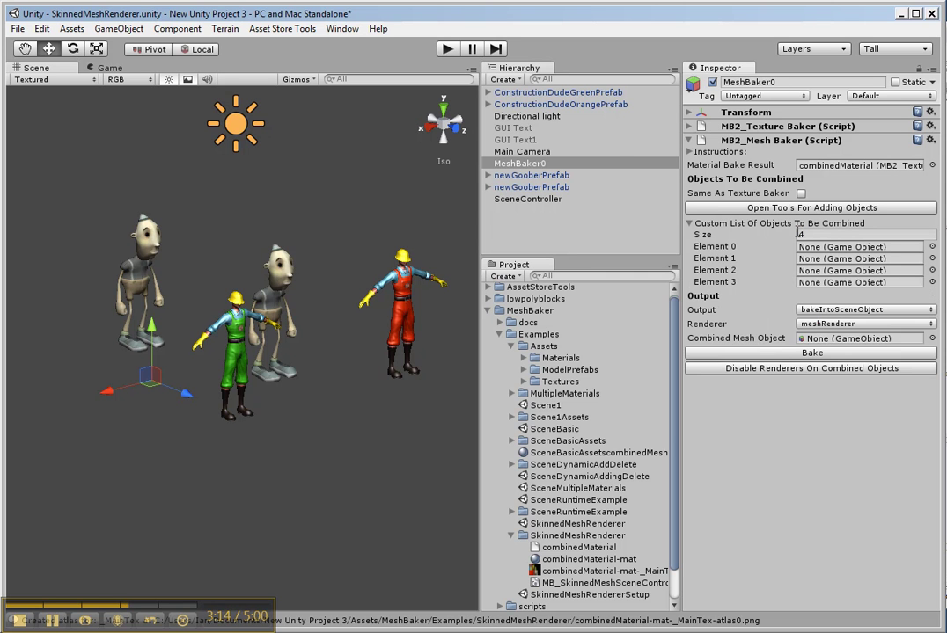
Put the green and orange workers' Bip001 Pelvis into Elements 0 and 1.
click(488, 93)
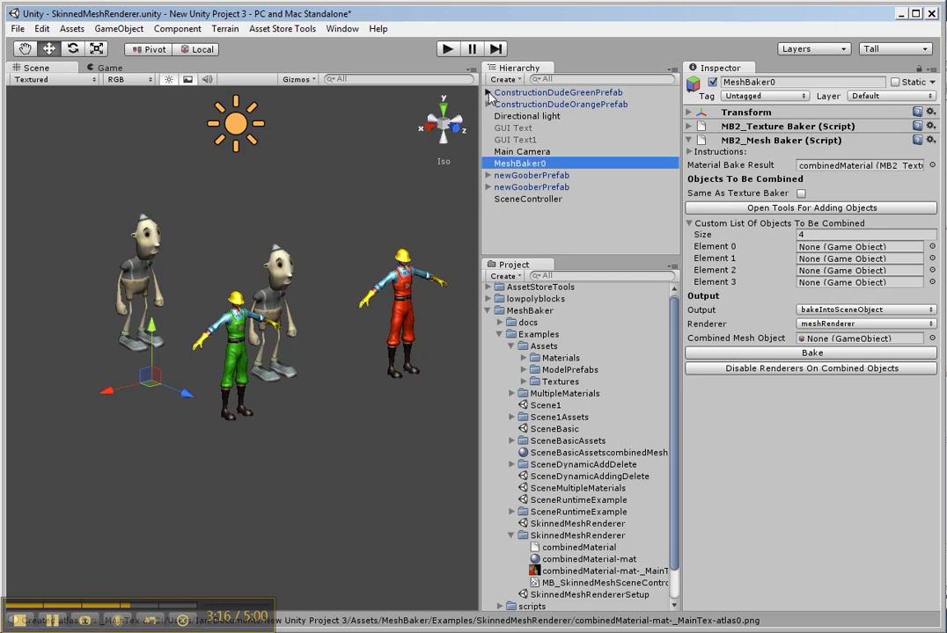
drag(545, 115, 822, 247)
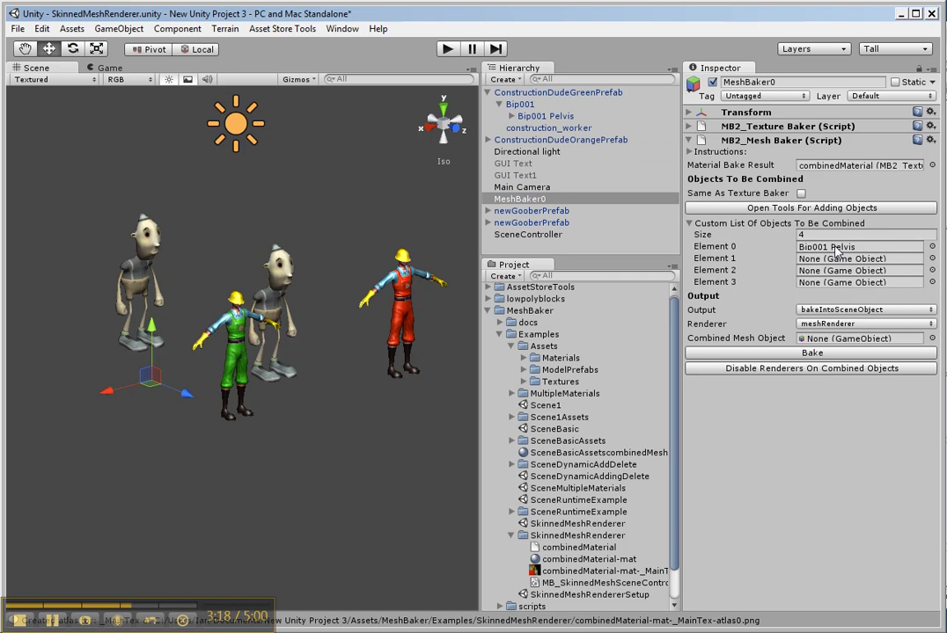
click(488, 140)
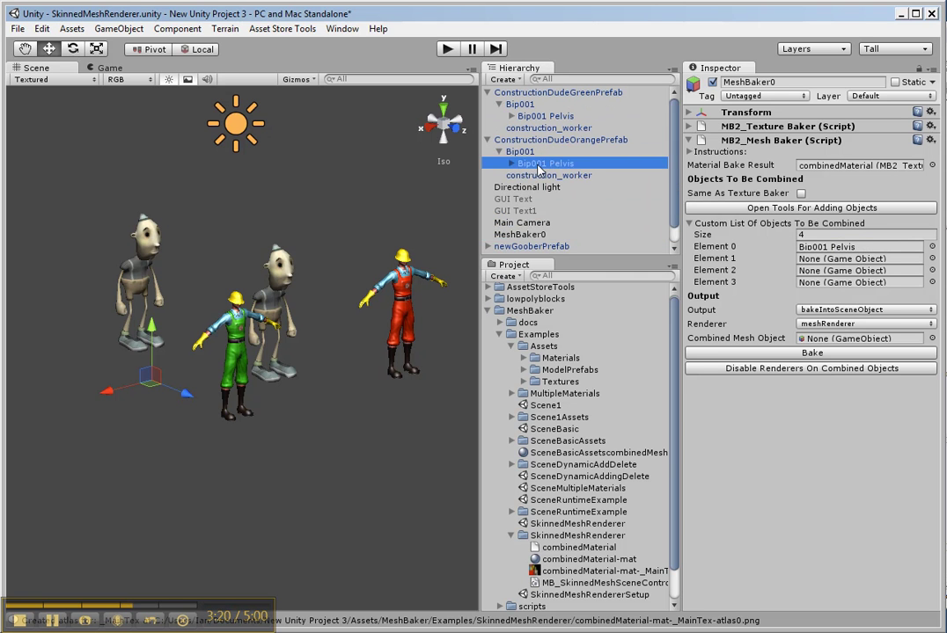
drag(540, 169, 840, 260)
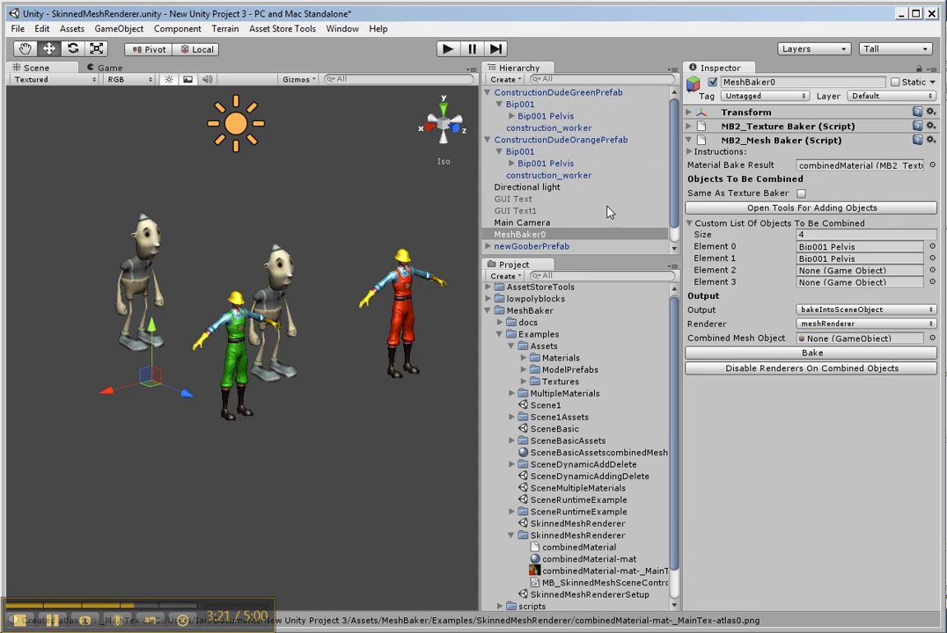
Put the two goobers' rooT objects into Elements 2 and 3.
click(489, 247)
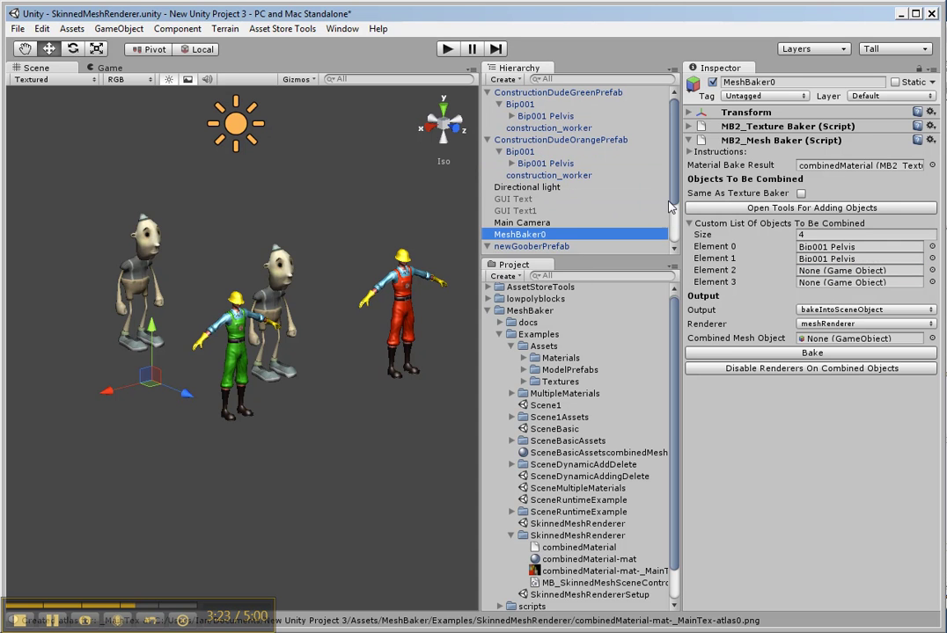
drag(679, 213, 672, 245)
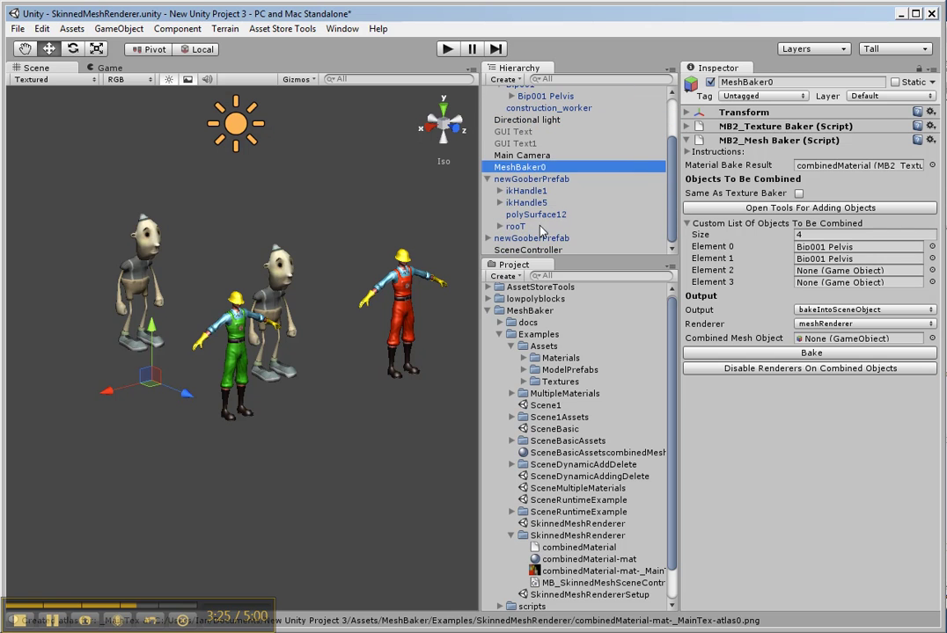
drag(540, 229, 818, 271)
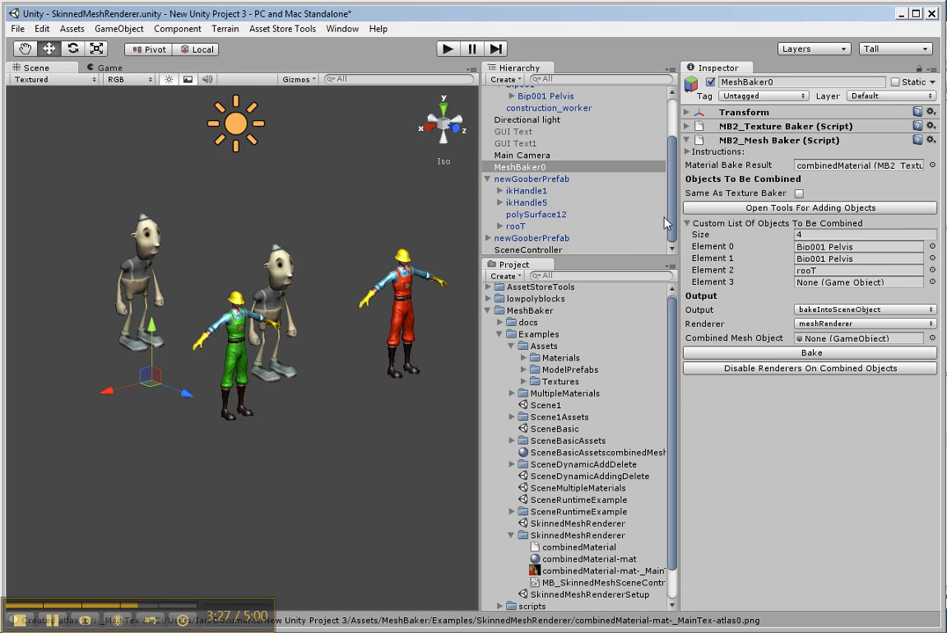
click(489, 239)
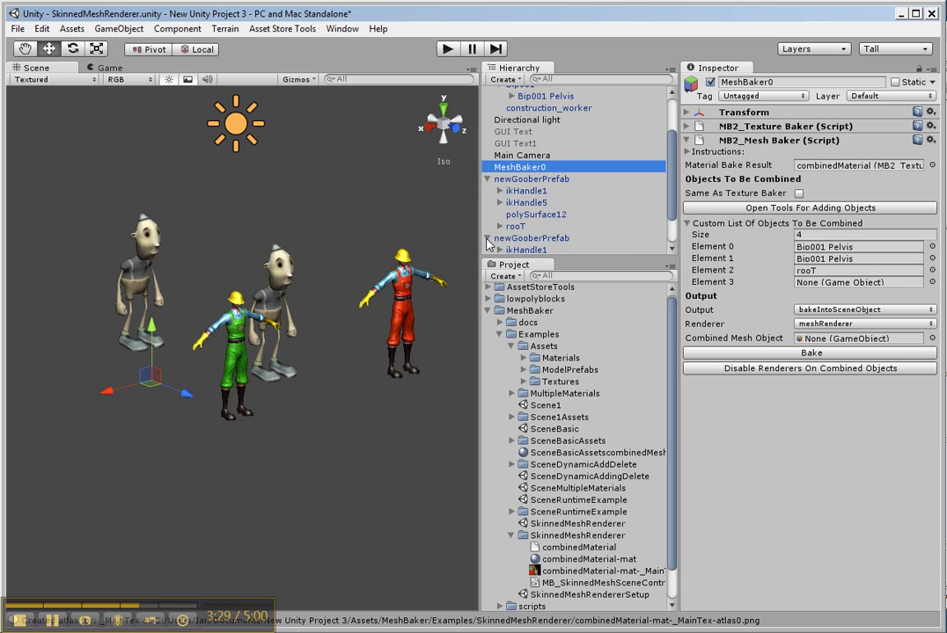
drag(674, 218, 670, 244)
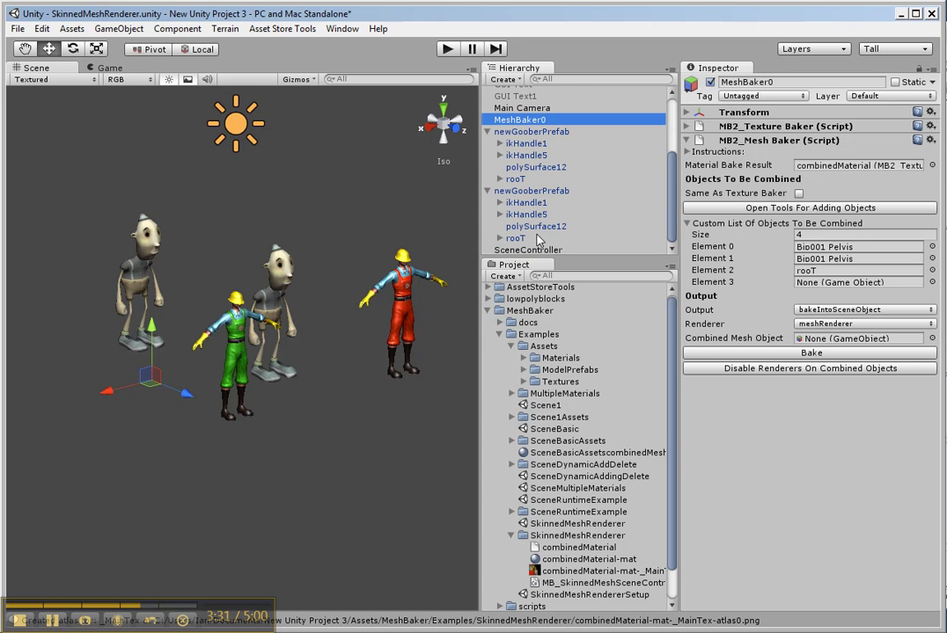
drag(538, 239, 833, 286)
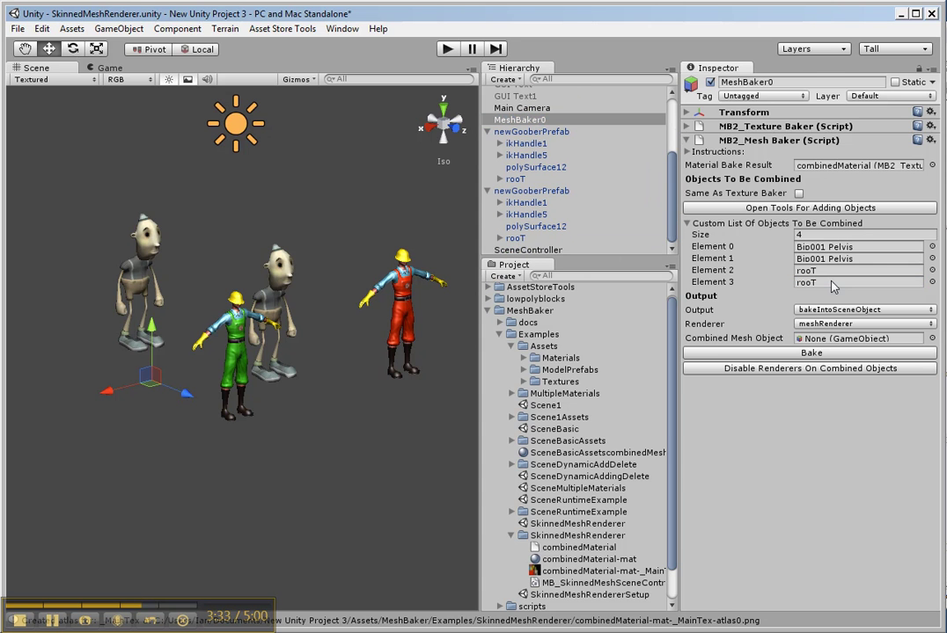
Bake with the skinnedMeshRenderer output and select the new CombinedMesh-MeshBaker0 object.
click(859, 325)
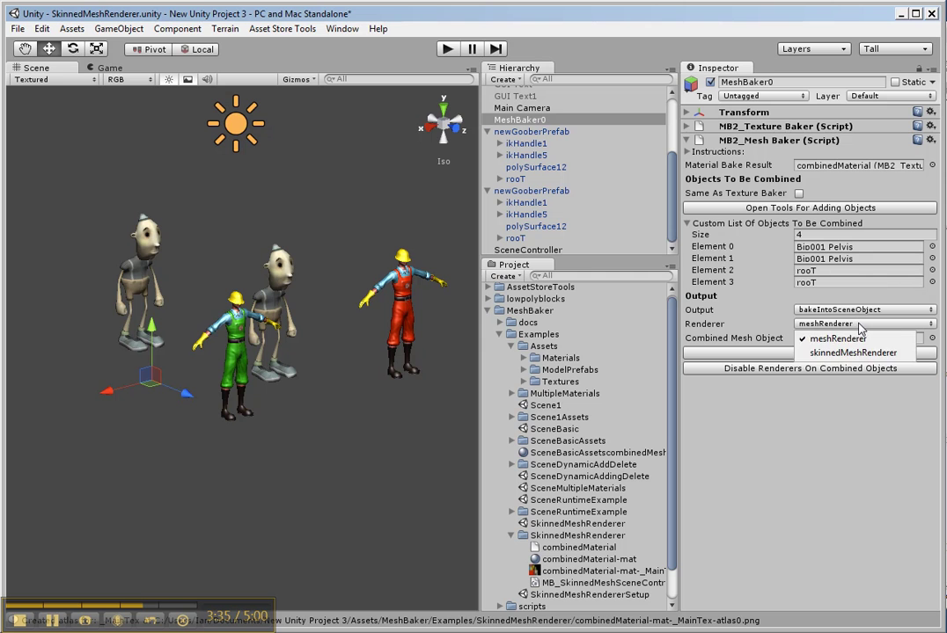
click(858, 352)
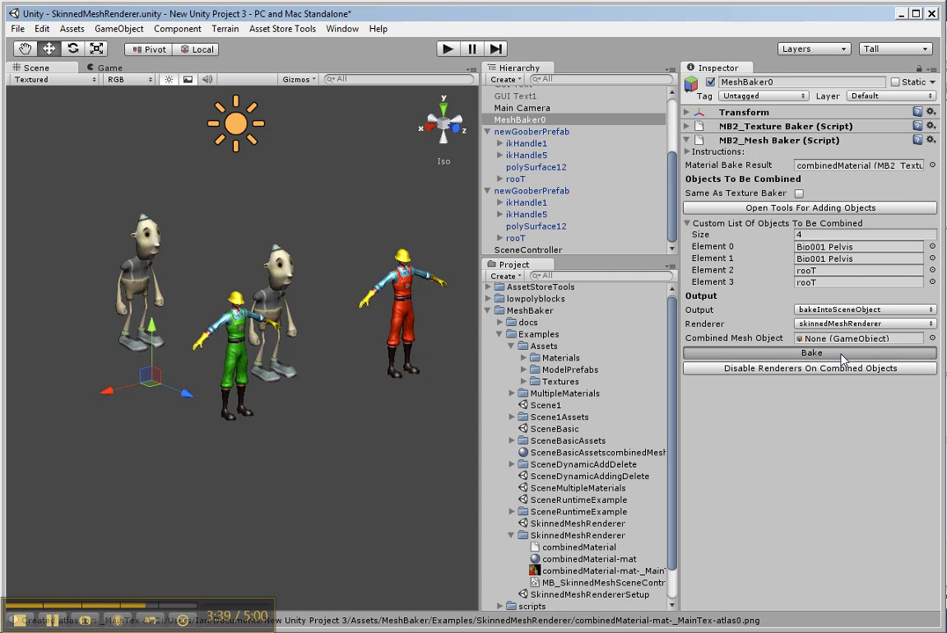
click(842, 353)
click(852, 344)
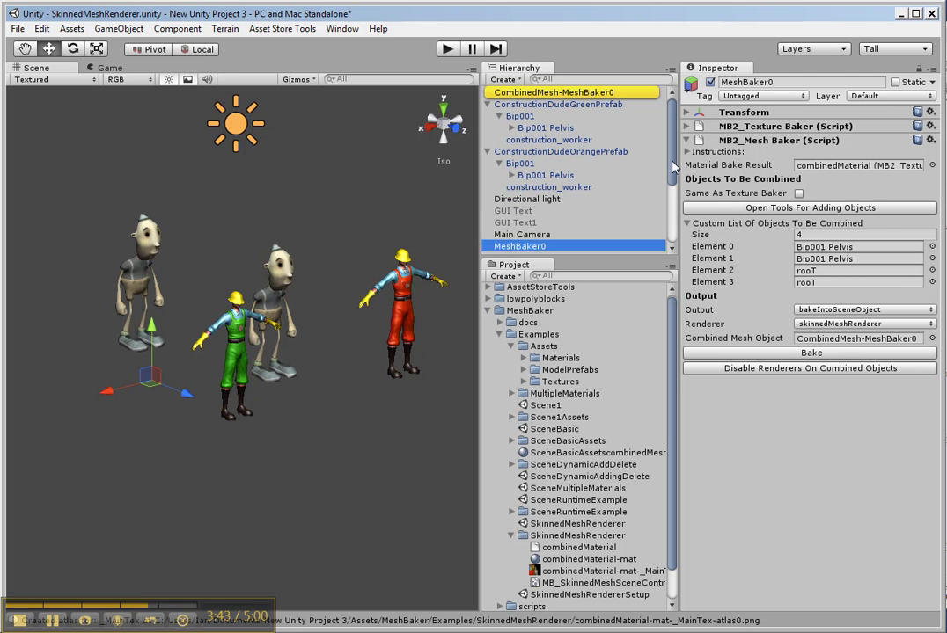
click(545, 105)
click(545, 94)
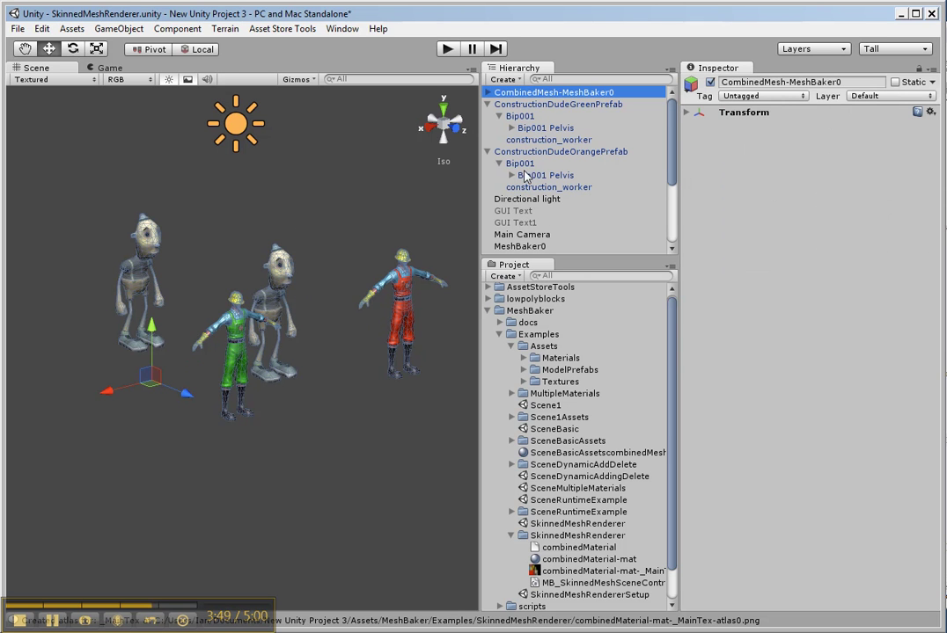
From MeshBaker0, disable the renderers on the four source characters.
click(528, 246)
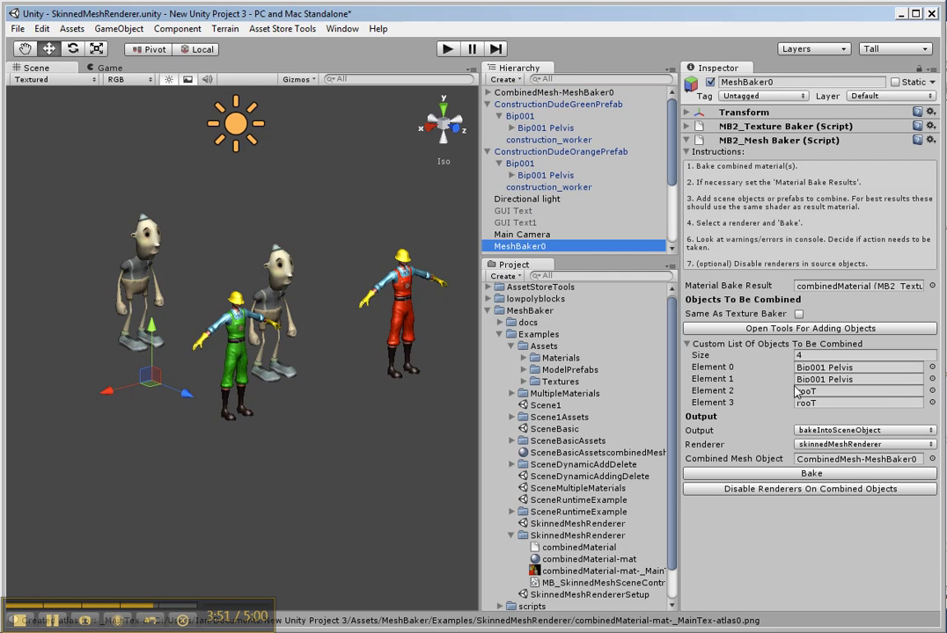
click(843, 489)
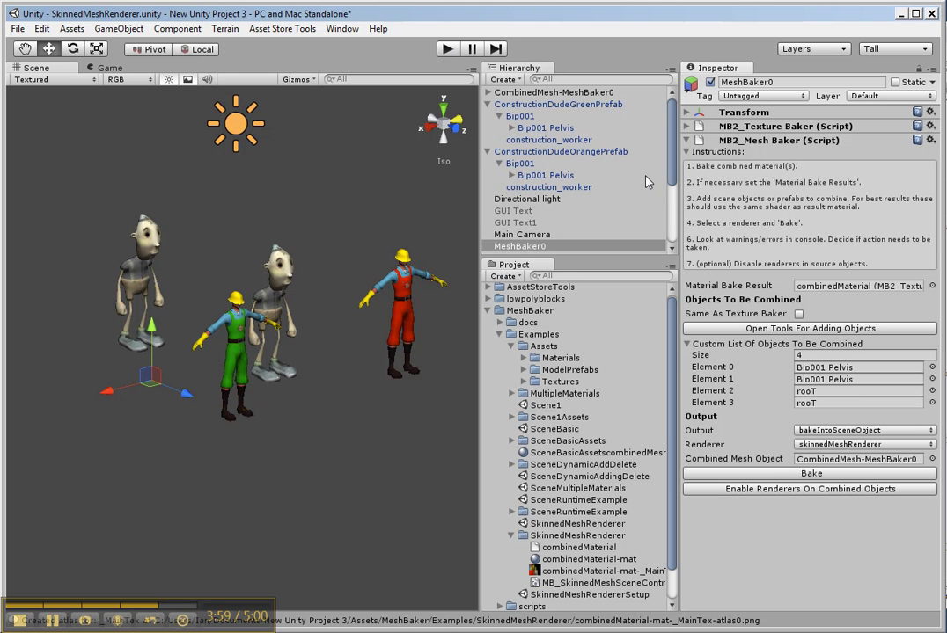
scroll(647, 181, down, 4)
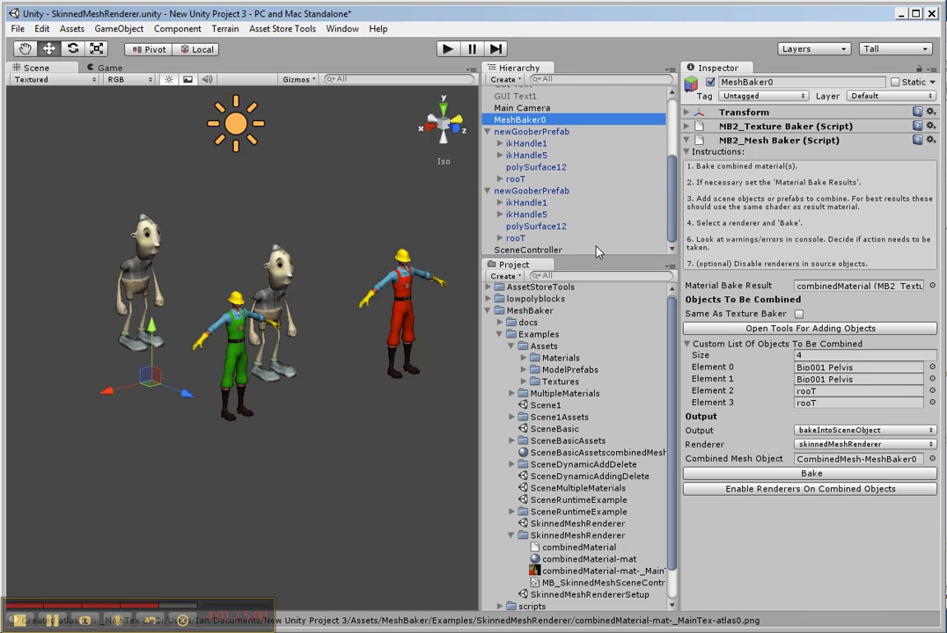
Assign MeshBaker0 to the SceneController's Skinned Mesh Baker field and enter play mode.
click(545, 252)
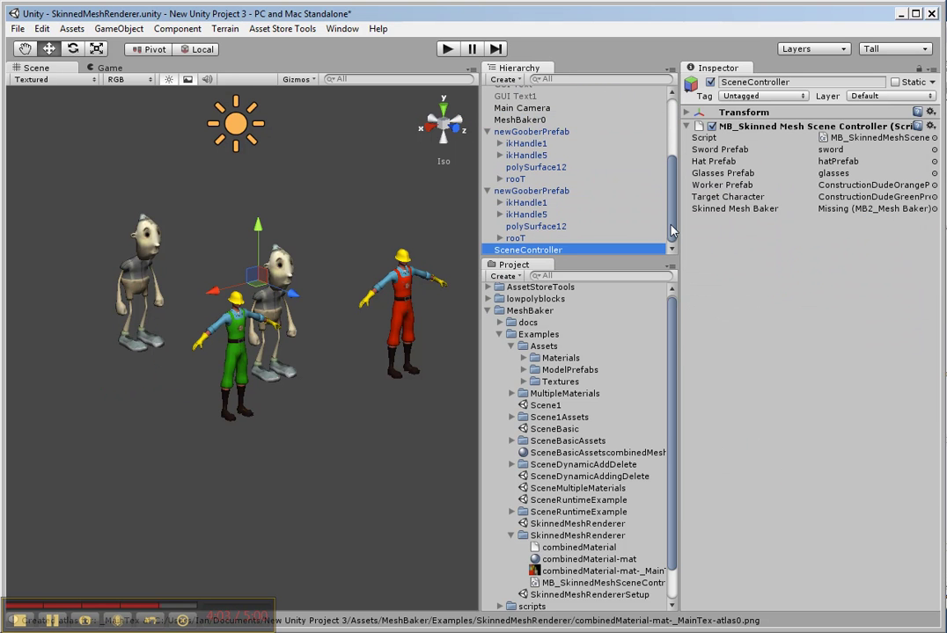
drag(671, 230, 674, 166)
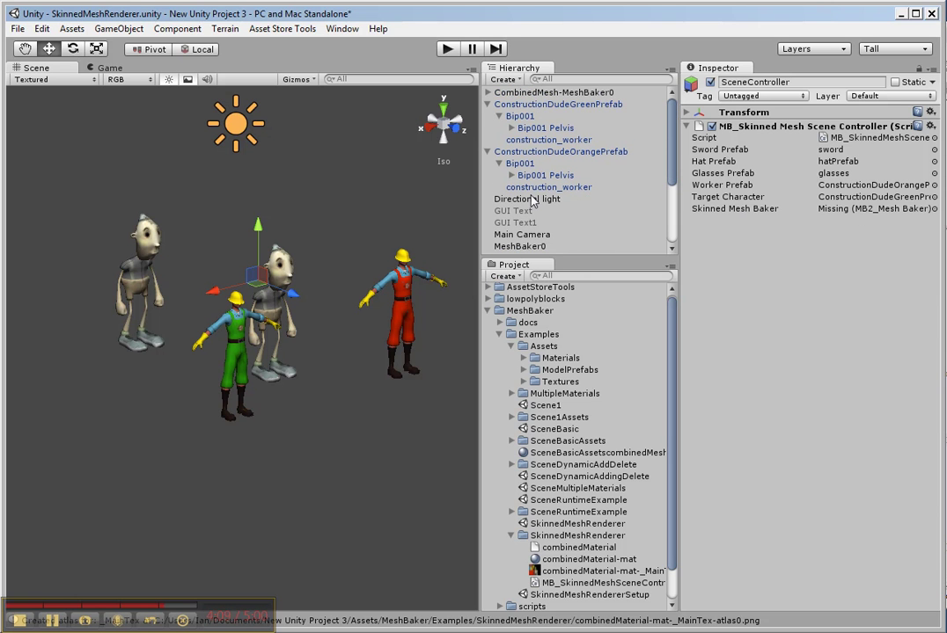
scroll(651, 194, down, 5)
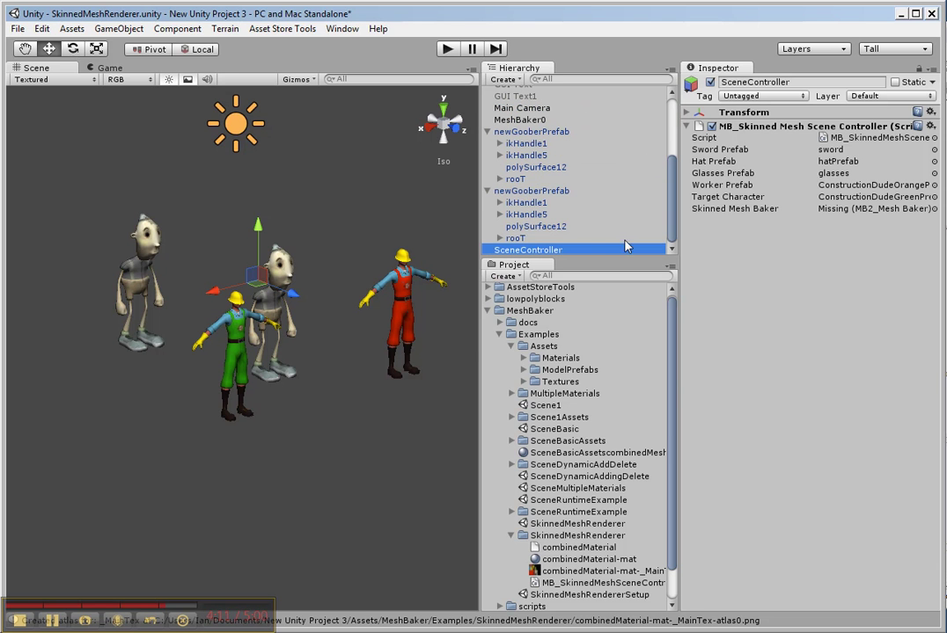
drag(520, 121, 846, 209)
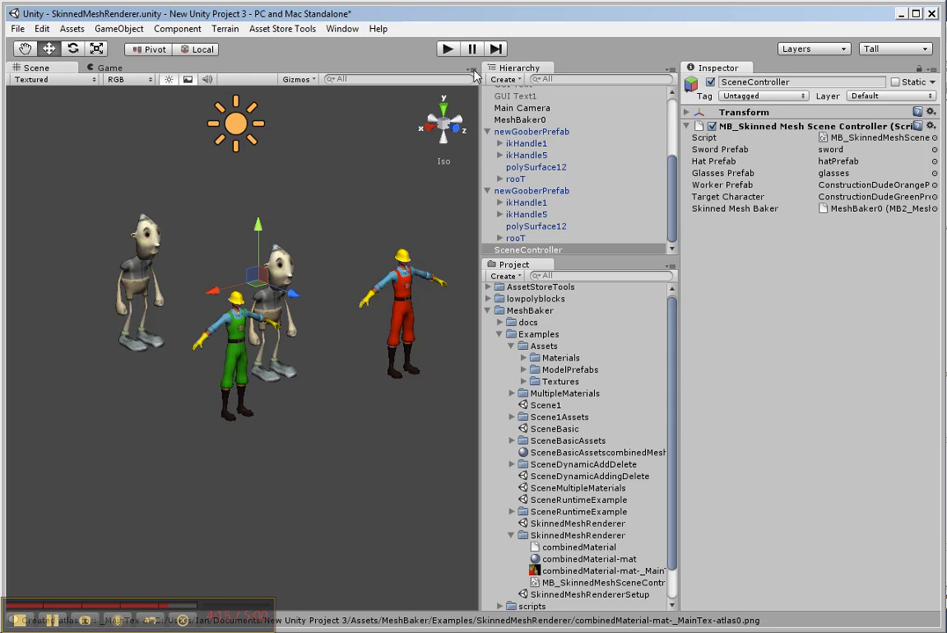
click(447, 49)
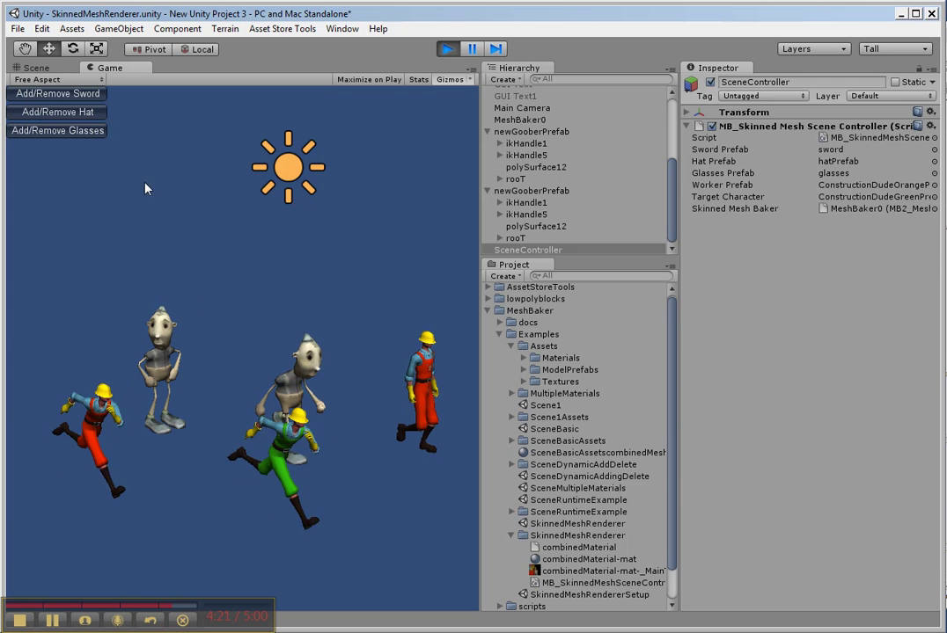
Give the green worker a sword, hat and glasses, then show the Game view rendering statistics.
click(88, 112)
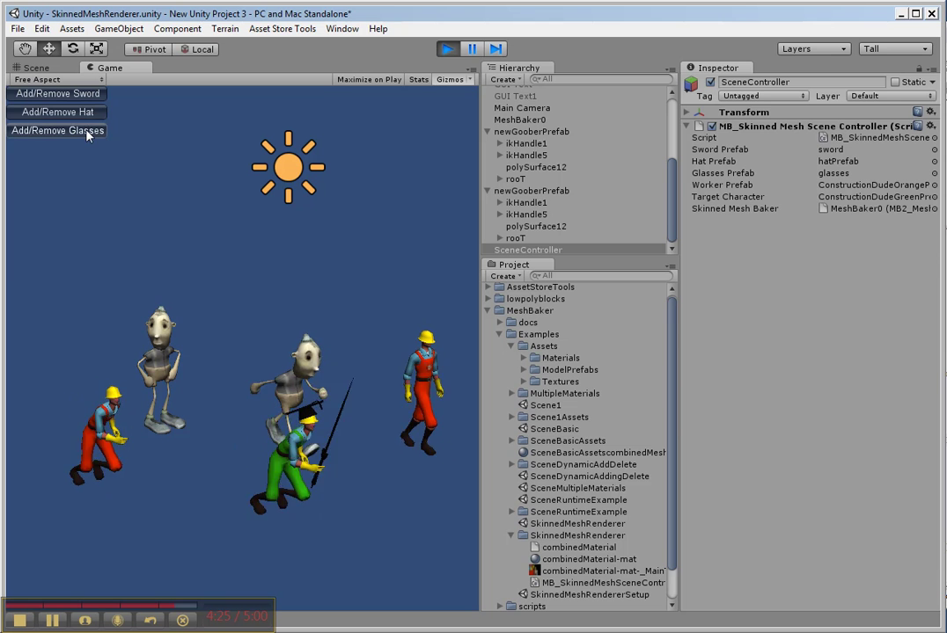
click(87, 132)
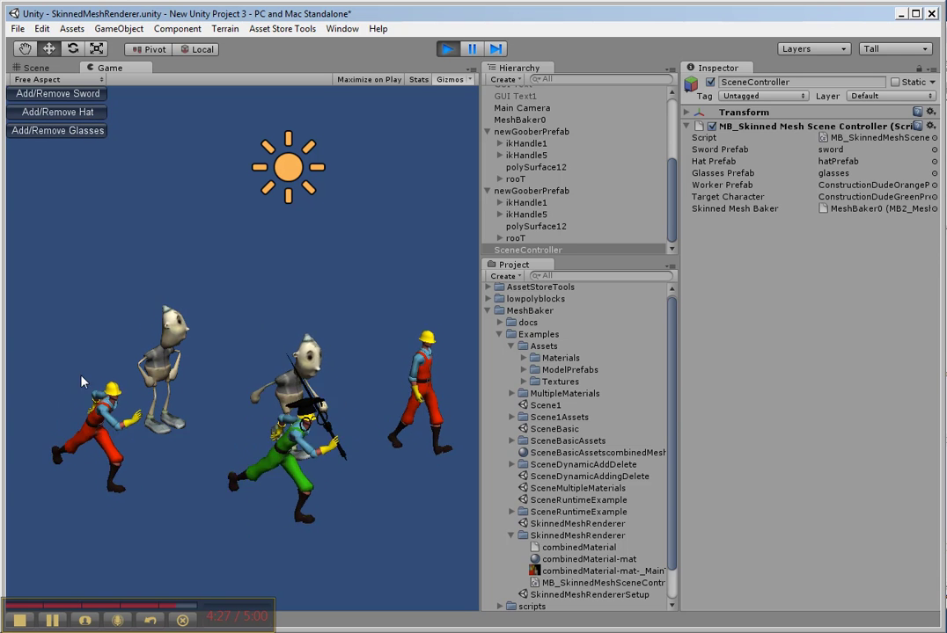
click(419, 79)
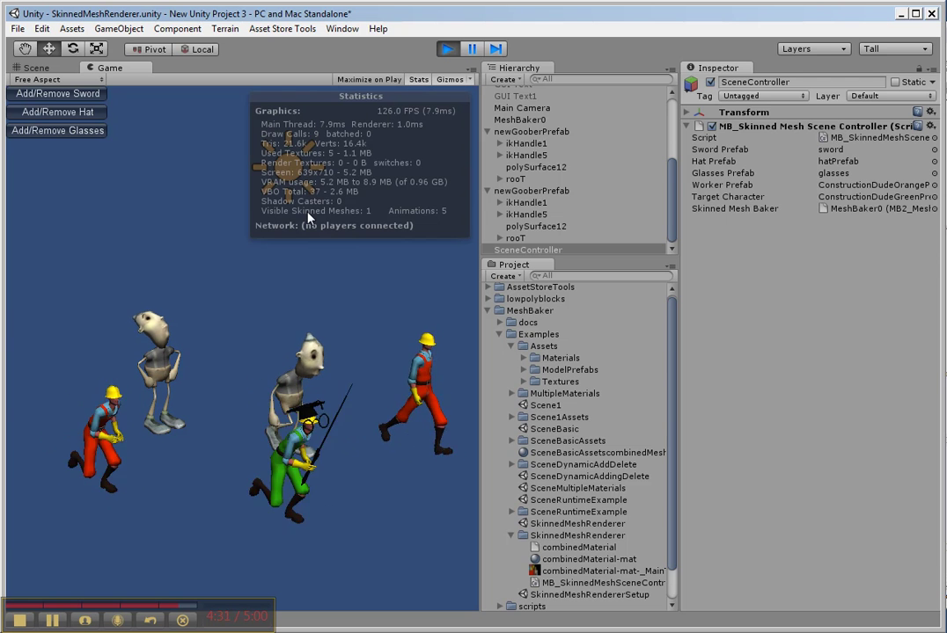